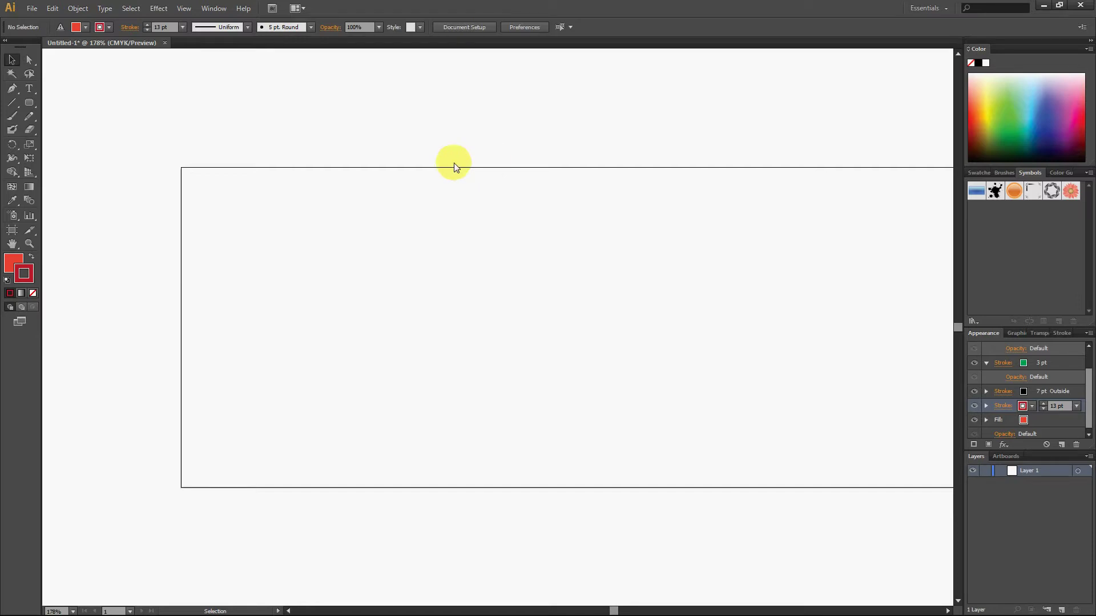
Draw a red, outline-free rectangle near the artboard's top and shift it down-left
click(30, 106)
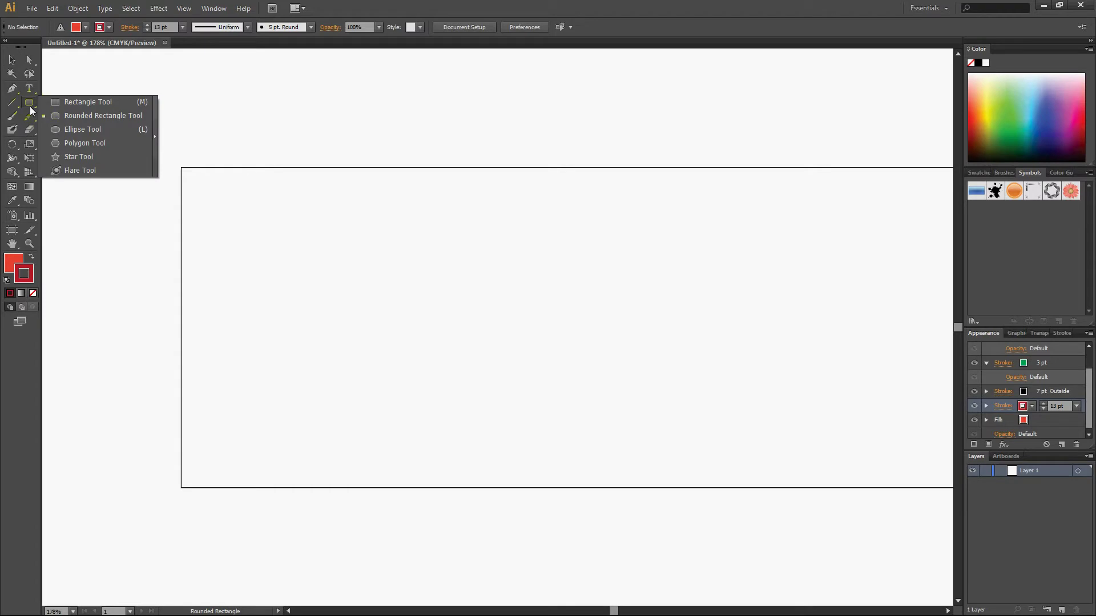
click(99, 104)
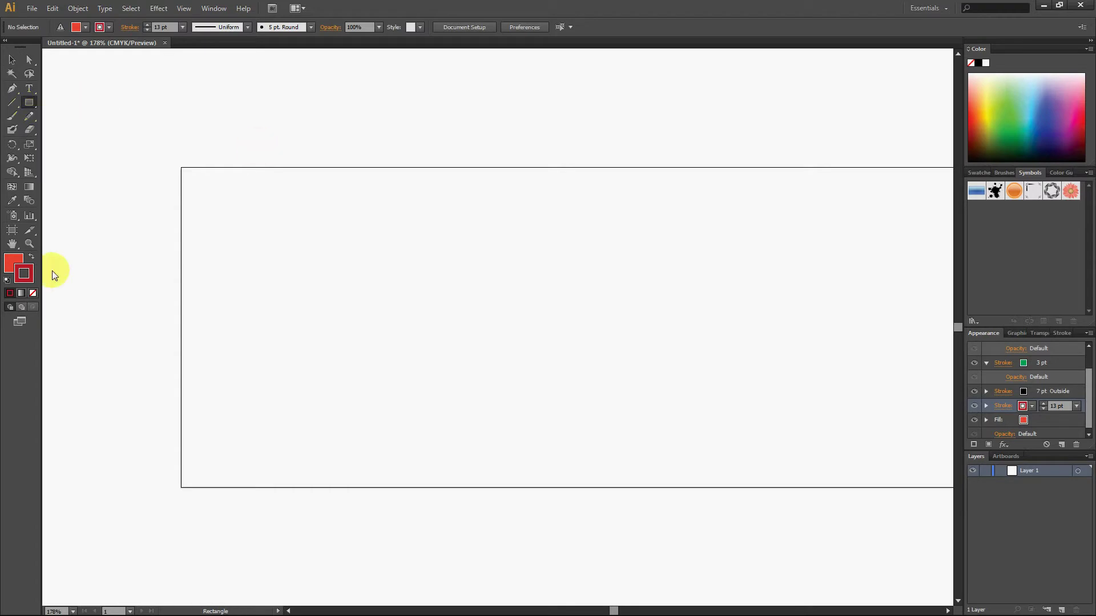
click(33, 293)
drag(369, 120, 729, 290)
click(12, 60)
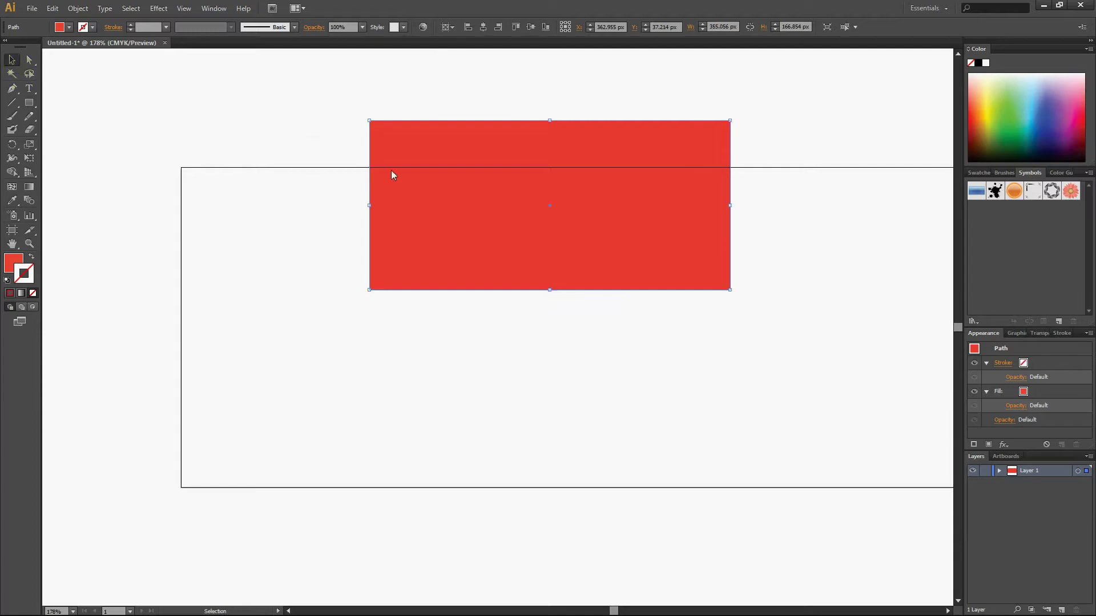
mouse_move(494, 164)
mouse_down()
mouse_move(437, 222)
mouse_move(403, 204)
mouse_up()
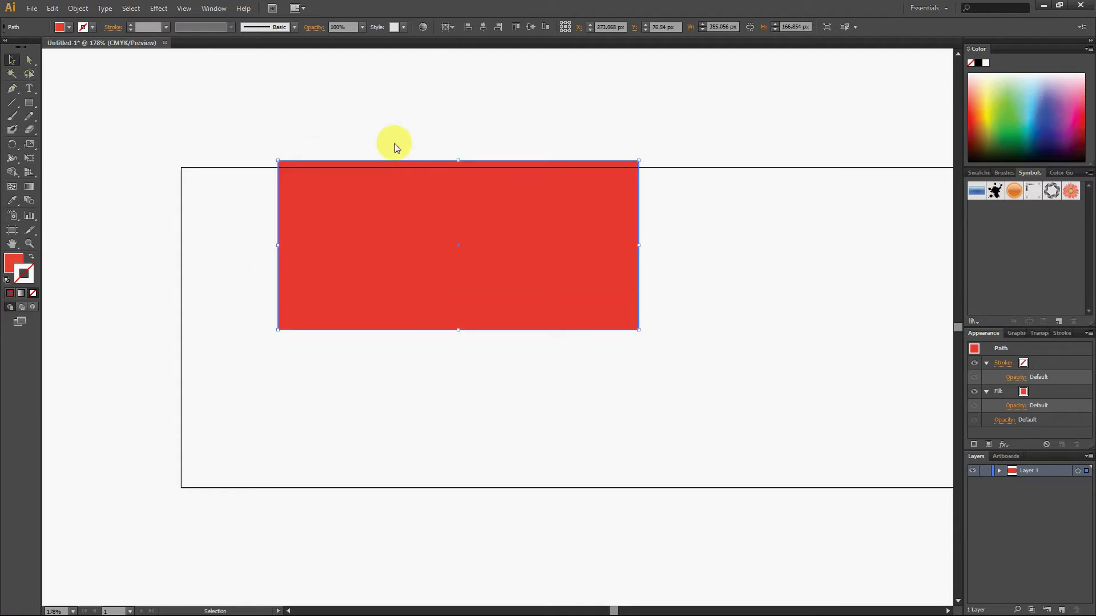
Give the rectangle a 2 pt dark blue stroke
click(109, 29)
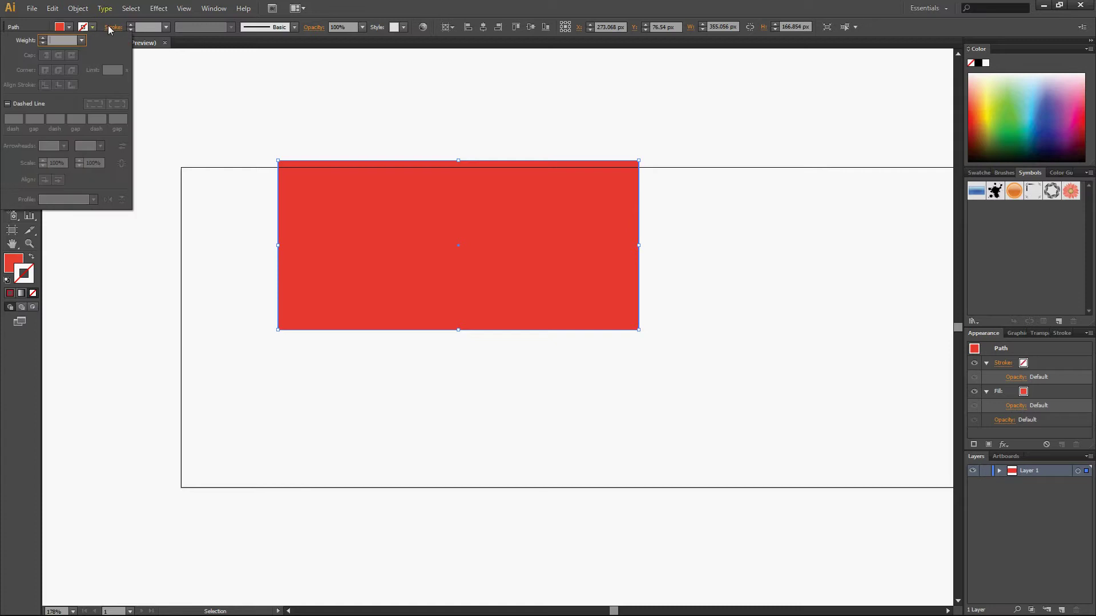
click(82, 40)
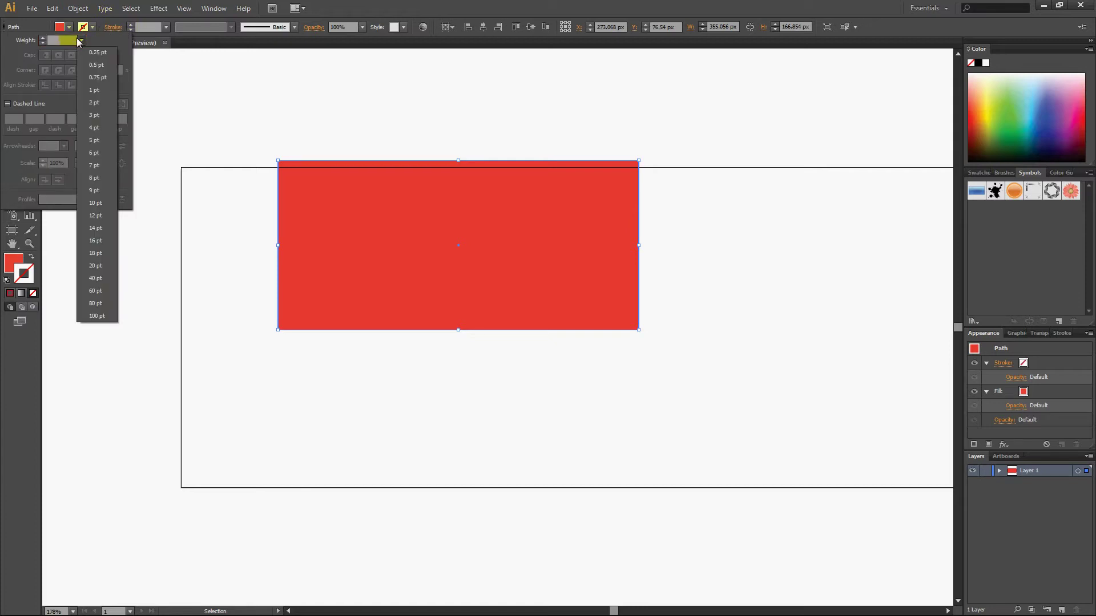
click(94, 104)
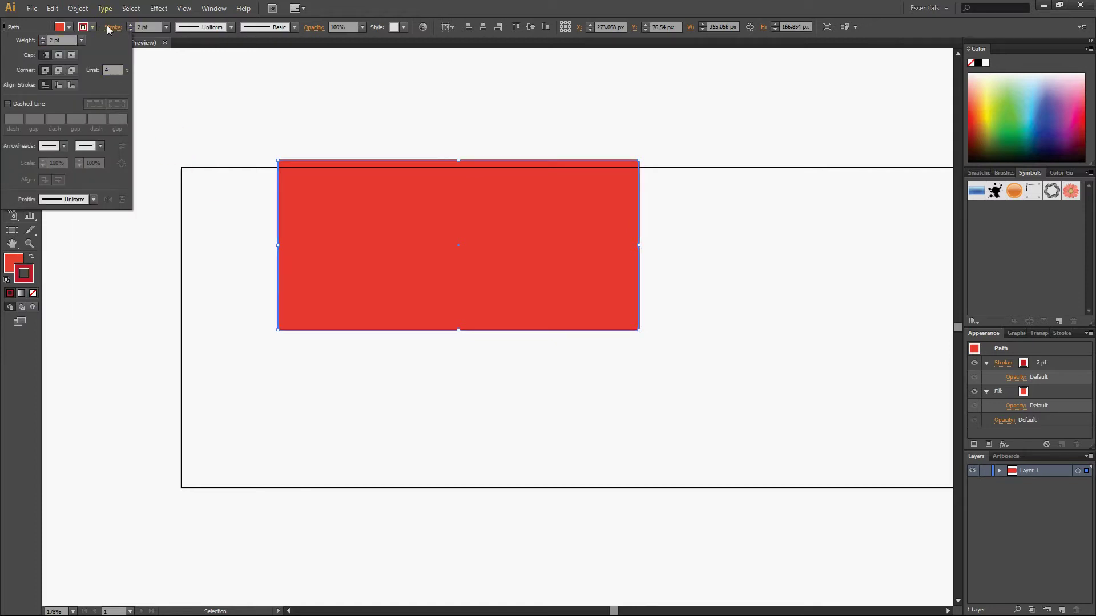
click(81, 28)
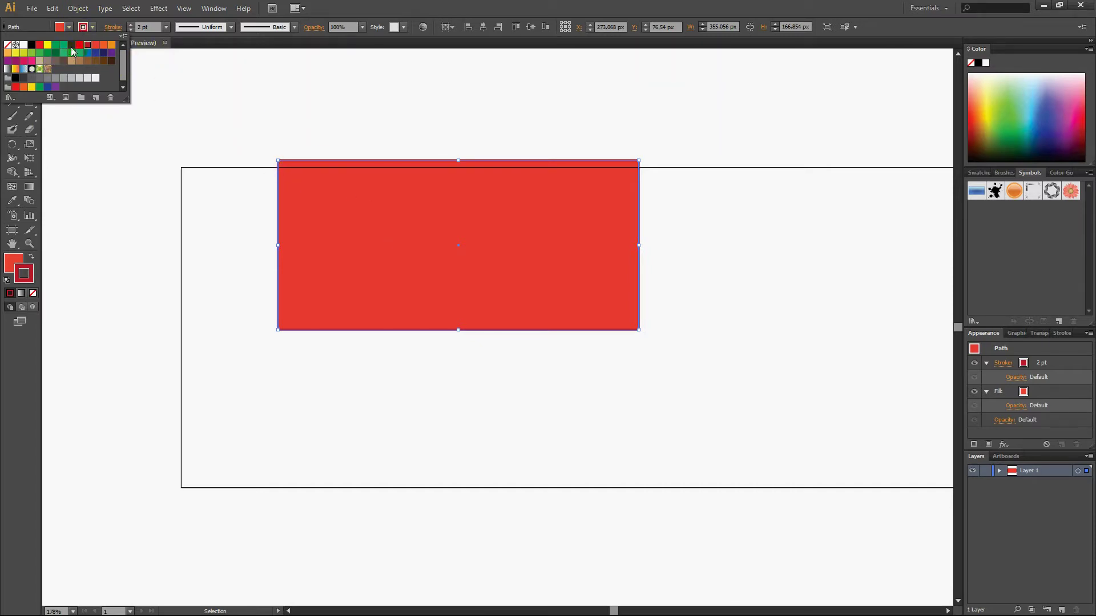
click(100, 52)
Reselect the rectangle and raise its stroke weight to 5 pt
click(202, 203)
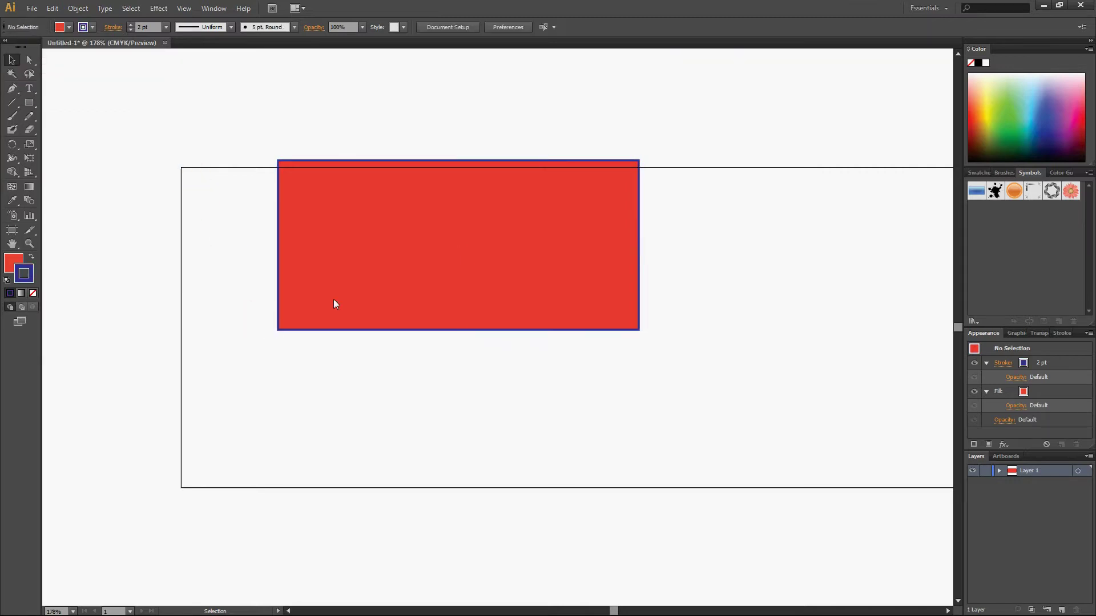
click(333, 299)
click(130, 25)
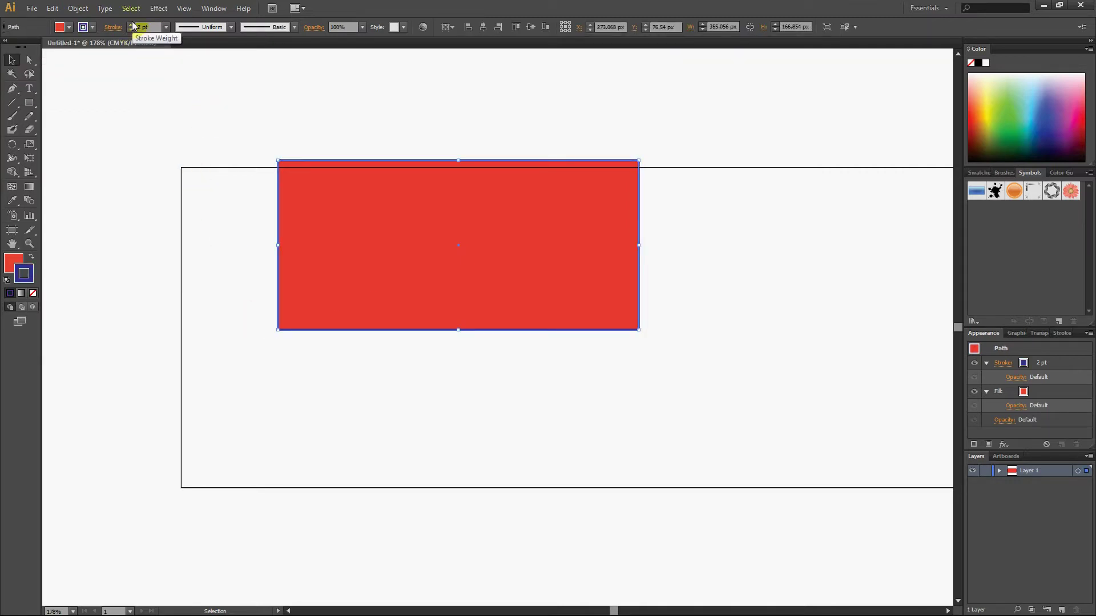
click(131, 24)
click(161, 132)
Select the rectangle and look through the Window menu for the Appearance panel
click(489, 325)
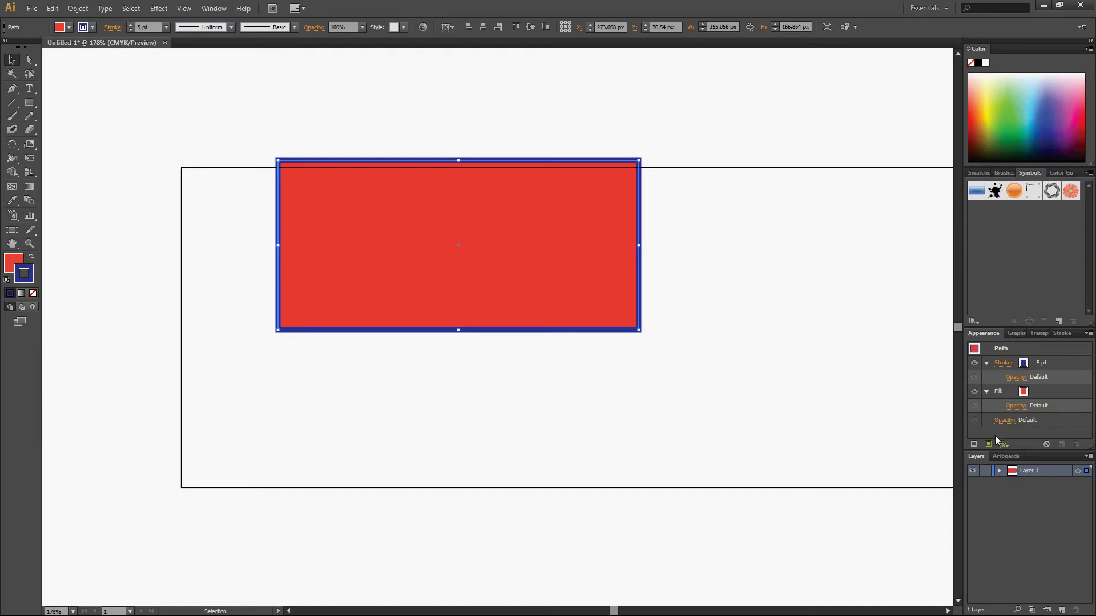
click(214, 8)
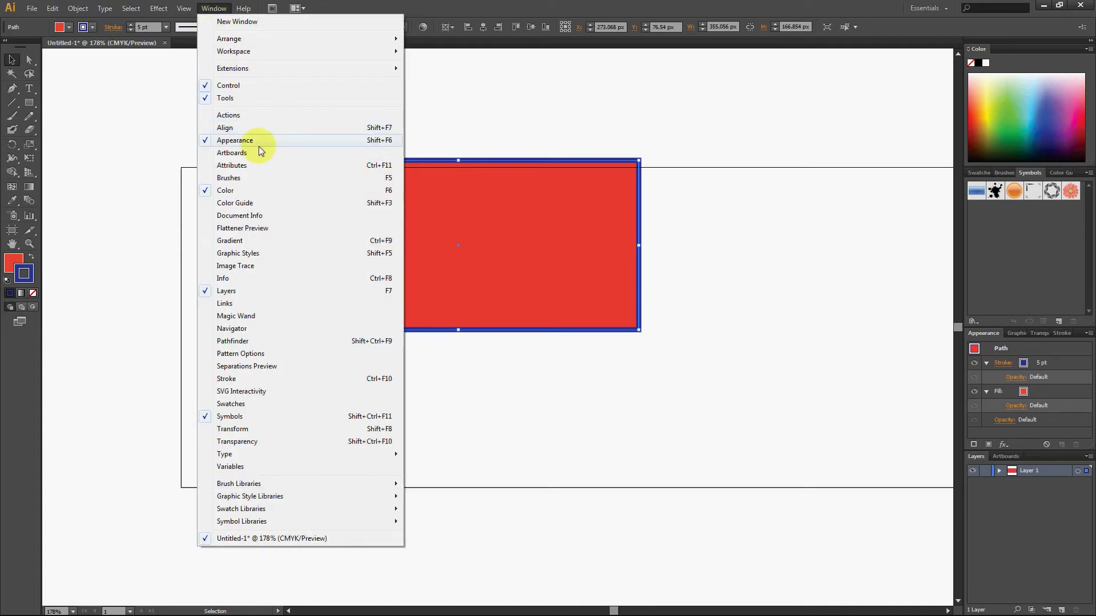
click(812, 322)
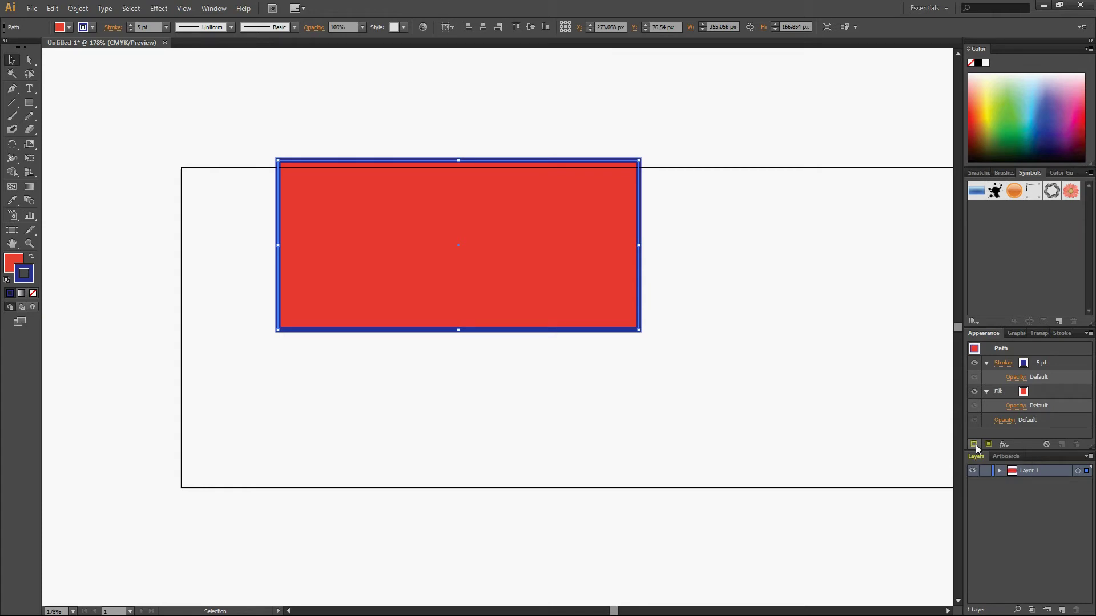
Add a second stroke to the rectangle and color it teal
click(976, 445)
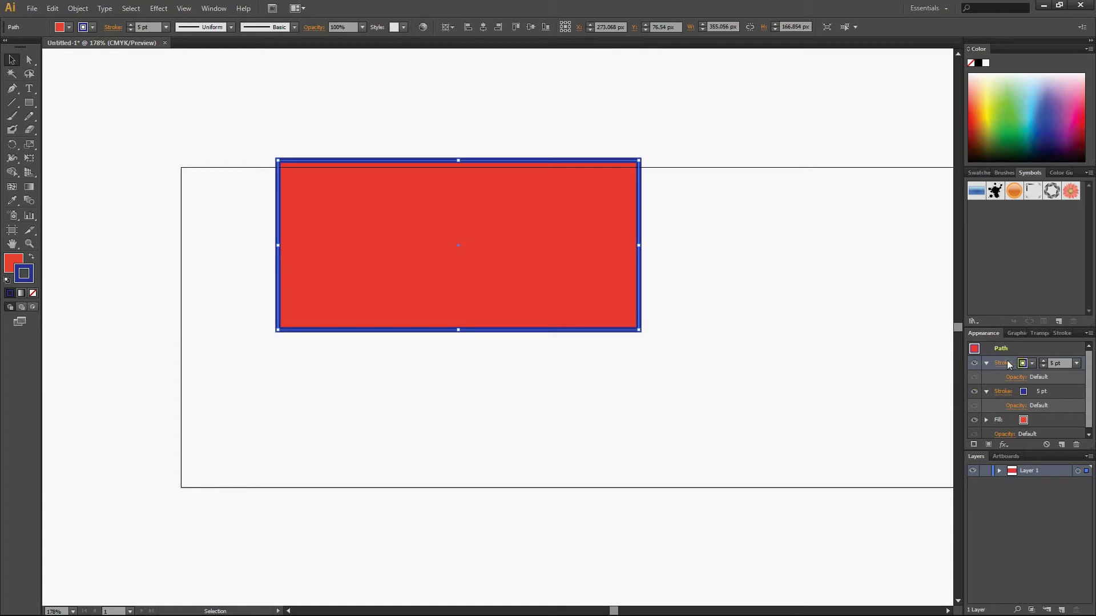
click(1023, 364)
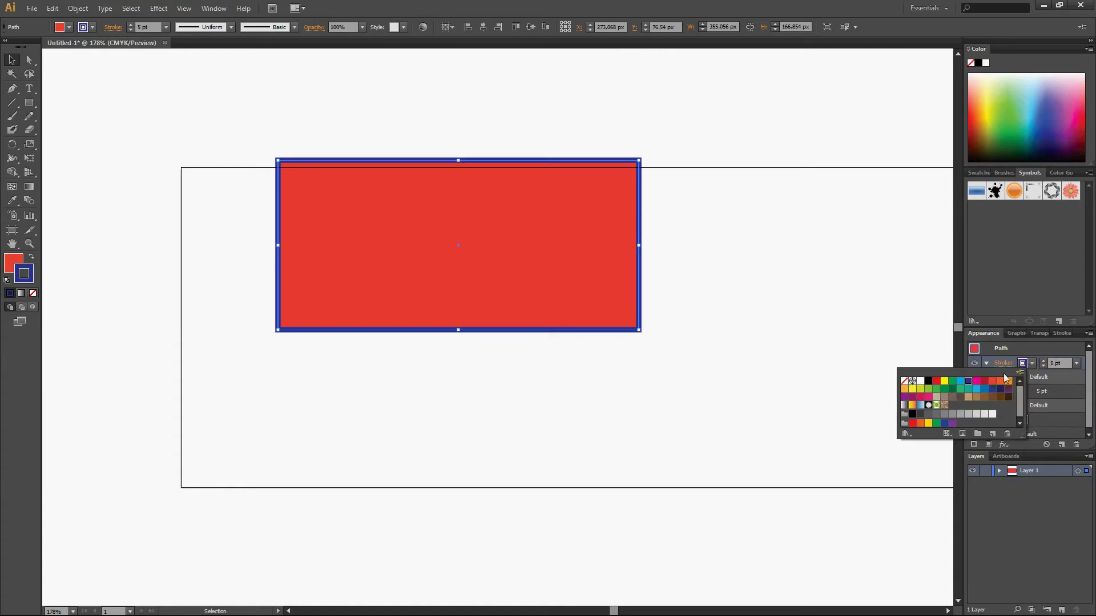
click(963, 390)
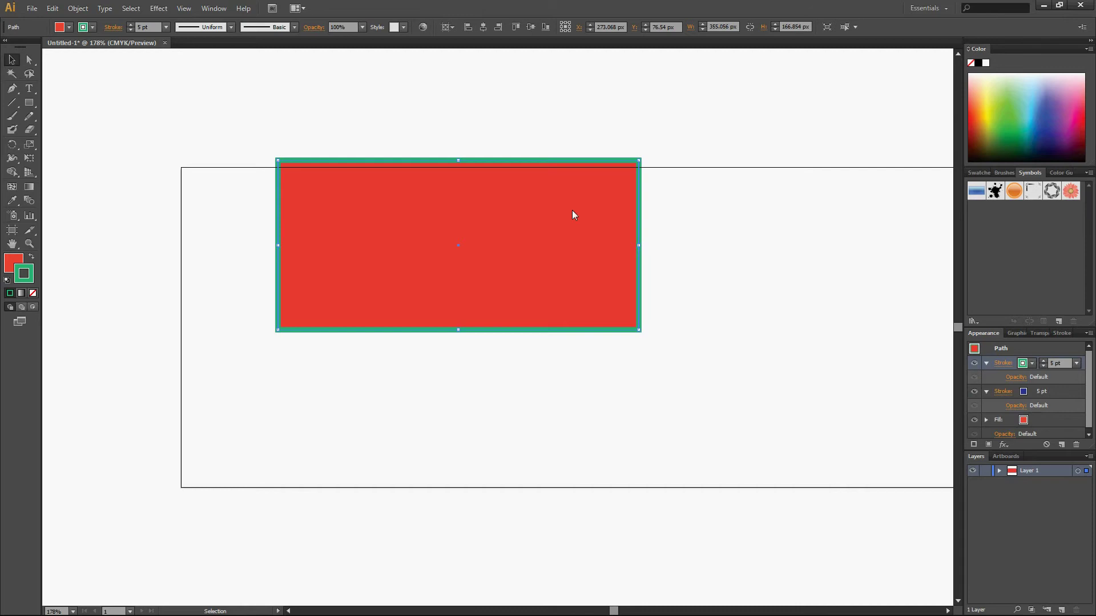
click(690, 269)
click(590, 183)
Align the teal stroke to the outside of the rectangle's edge
click(1000, 364)
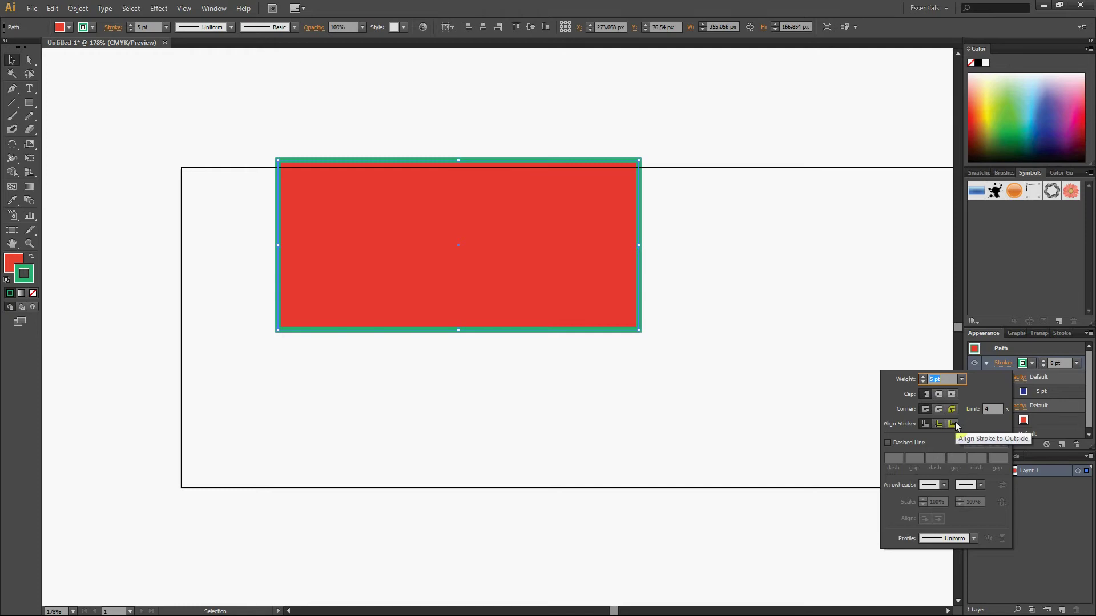
click(952, 424)
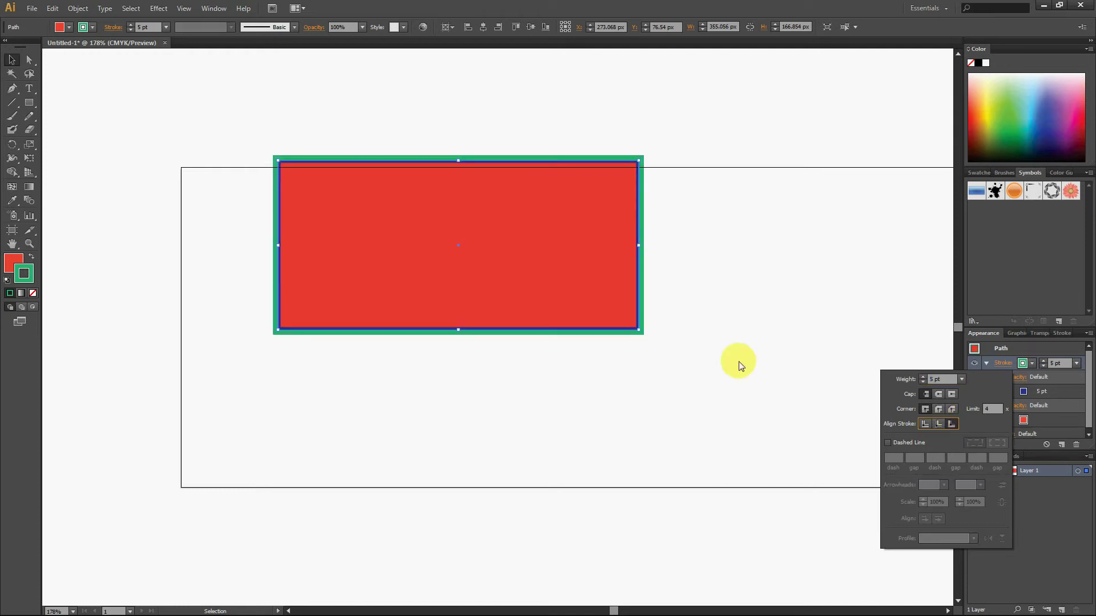
click(665, 209)
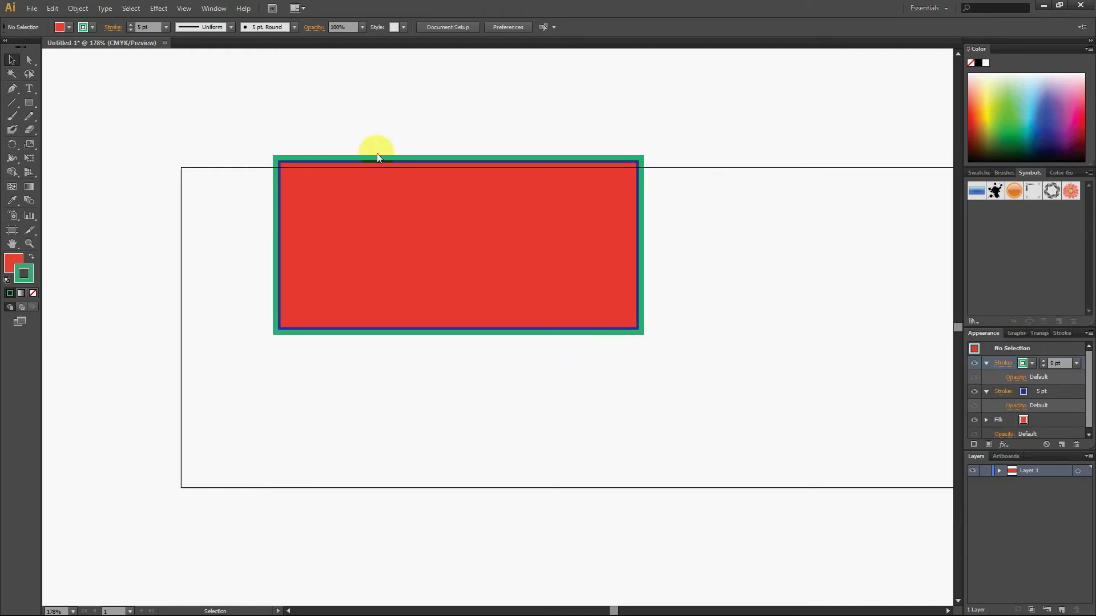
click(391, 167)
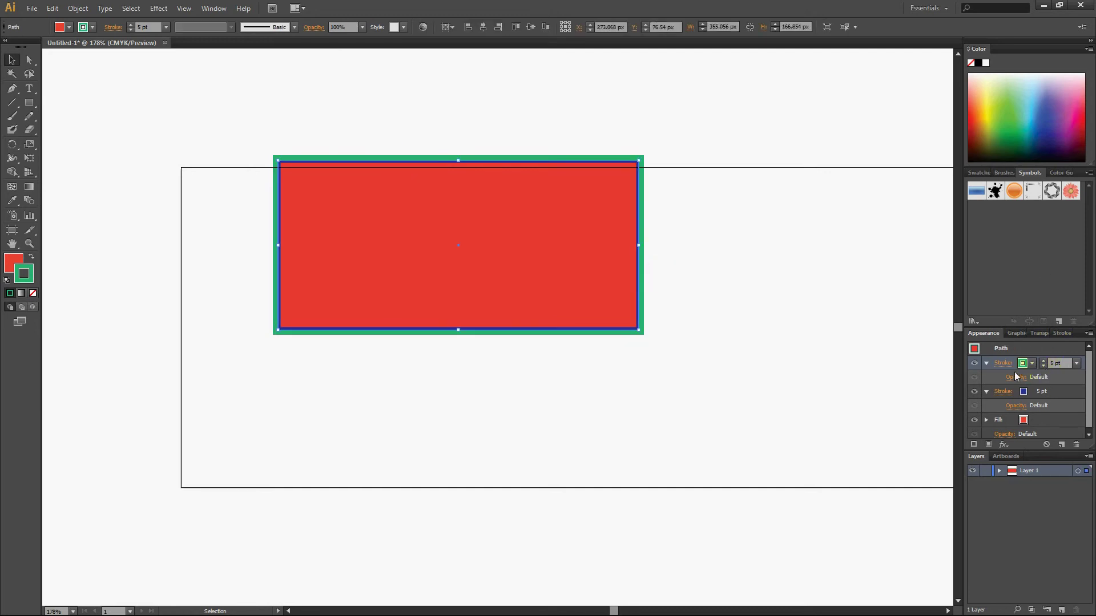
Add a third outside-aligned stroke, colored magenta at 7 pt
click(974, 444)
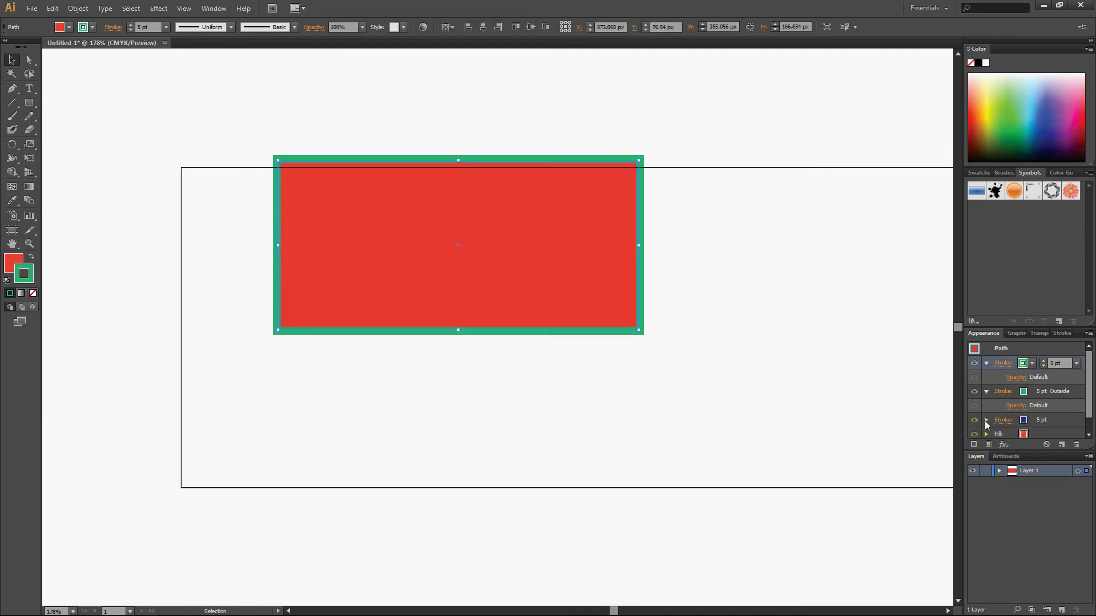
click(1001, 364)
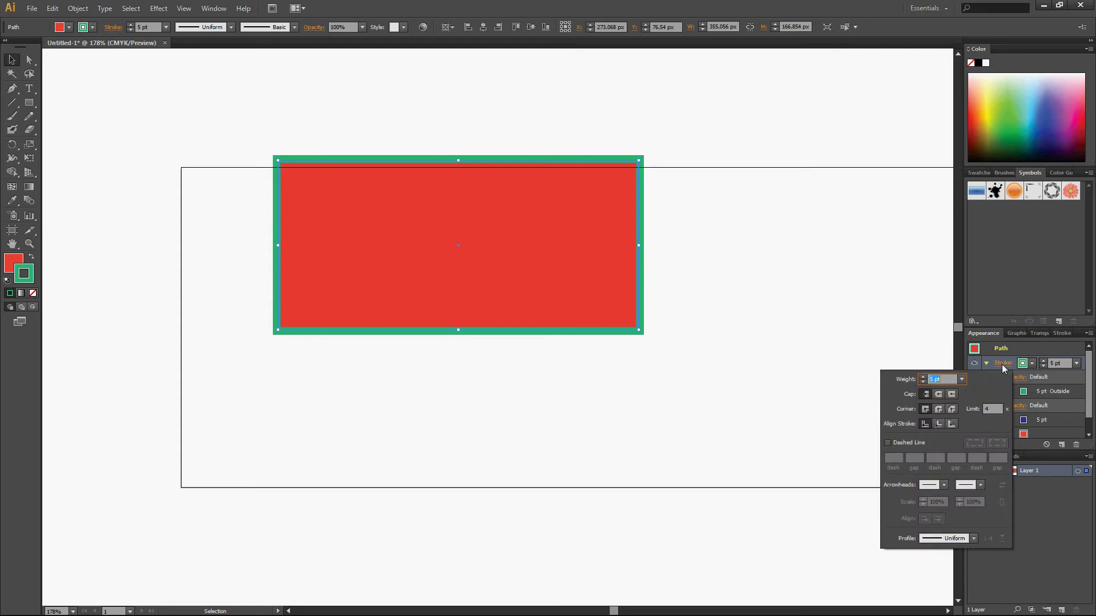
click(951, 425)
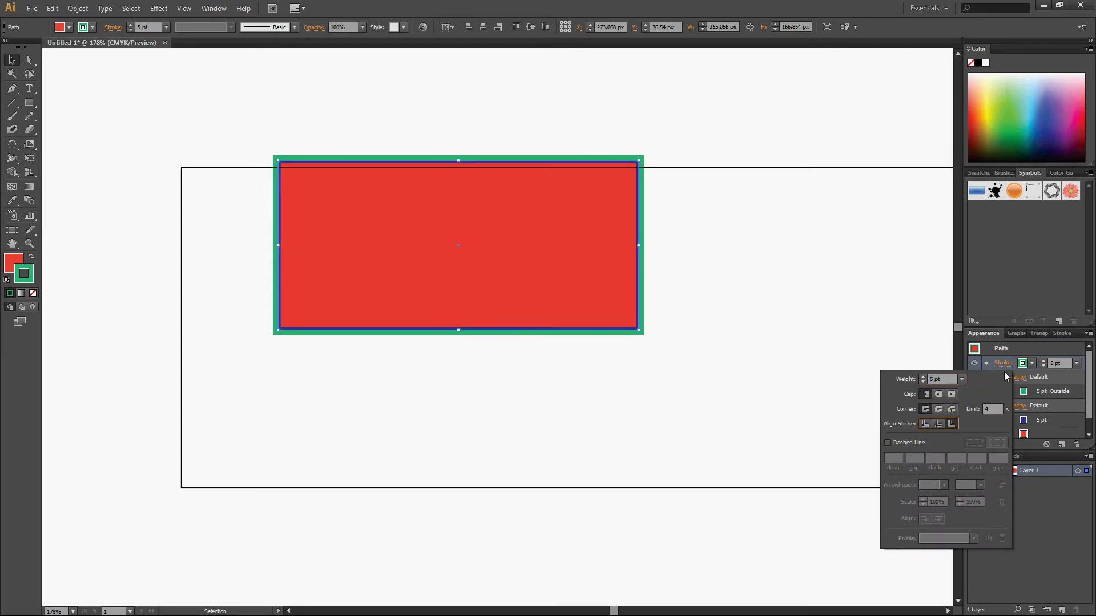
click(1021, 363)
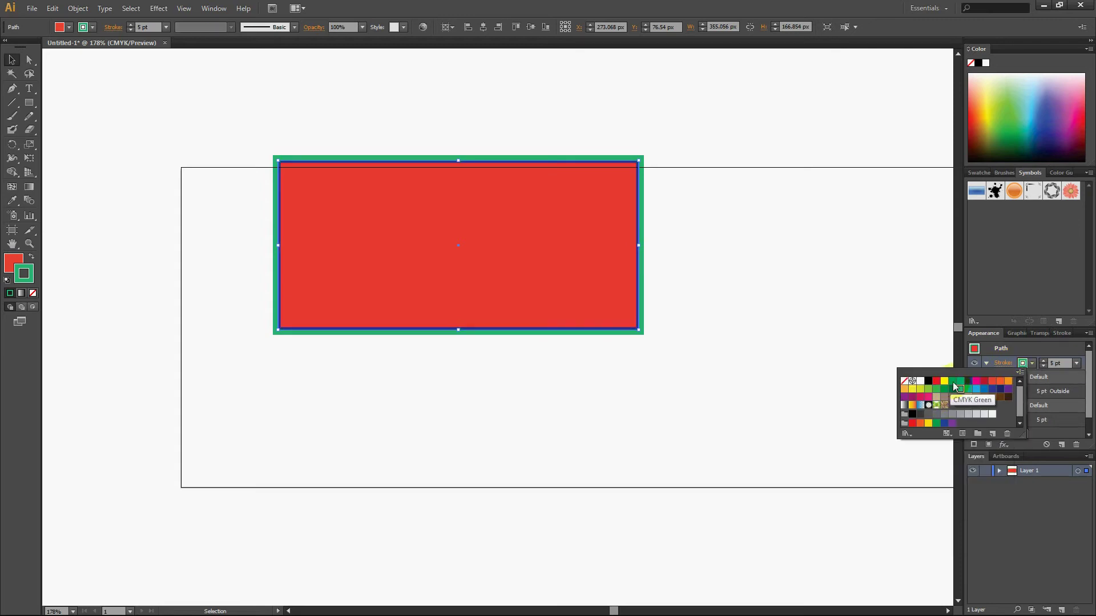
click(929, 395)
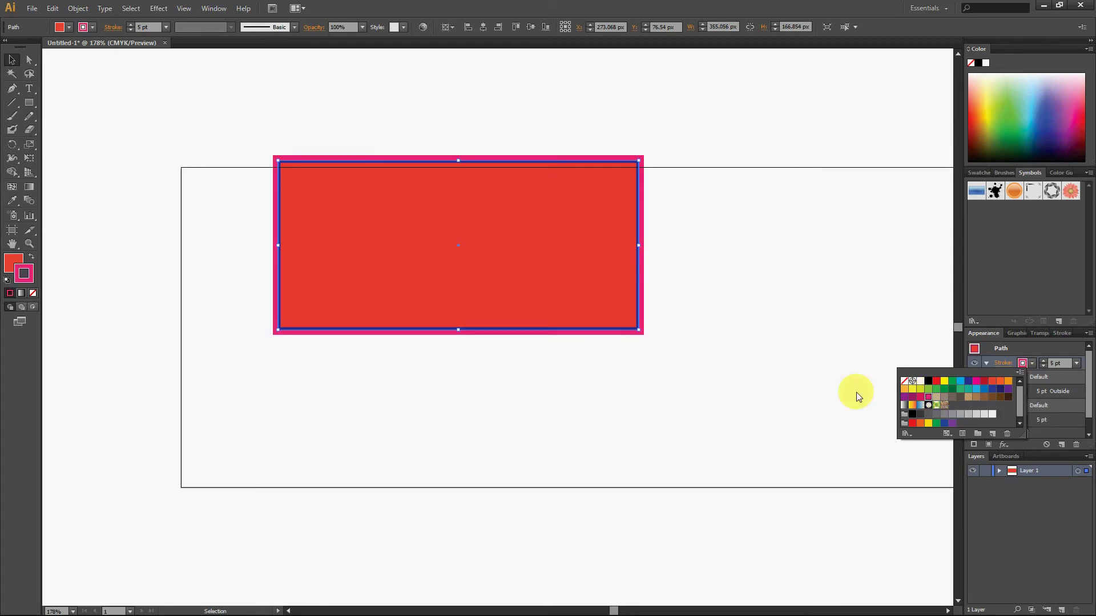
click(1042, 361)
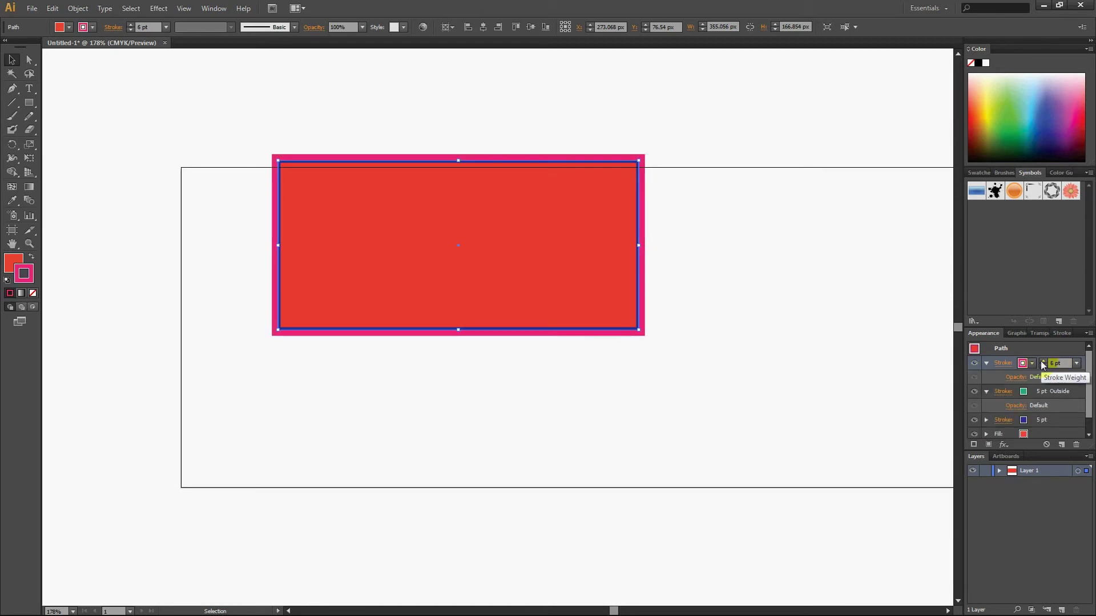
Raise the green stroke to 6 pt, then reselect the magenta stroke
click(1025, 393)
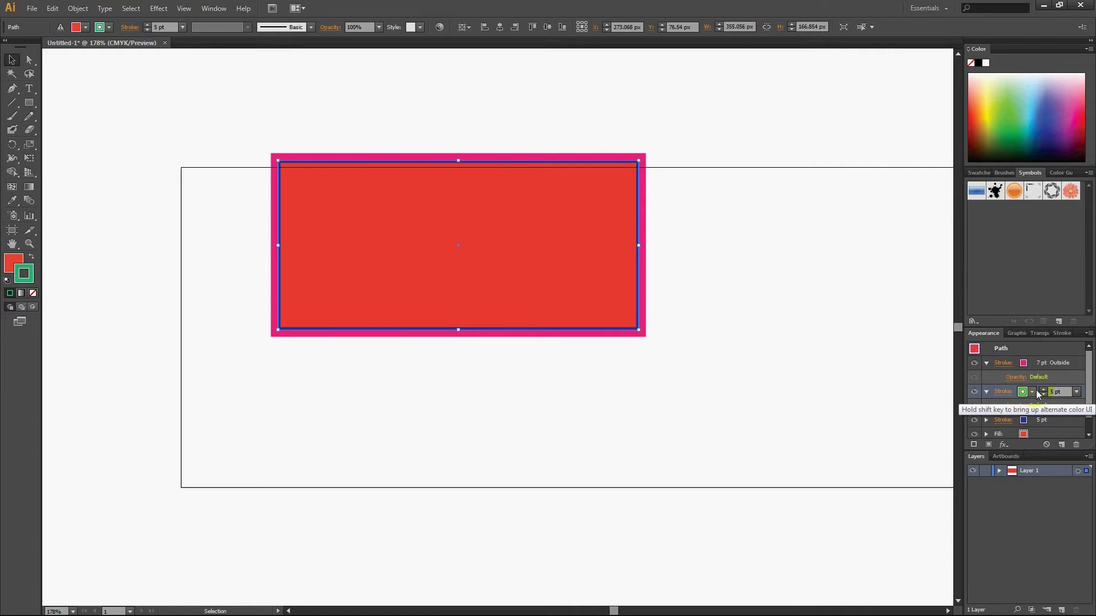
click(1043, 389)
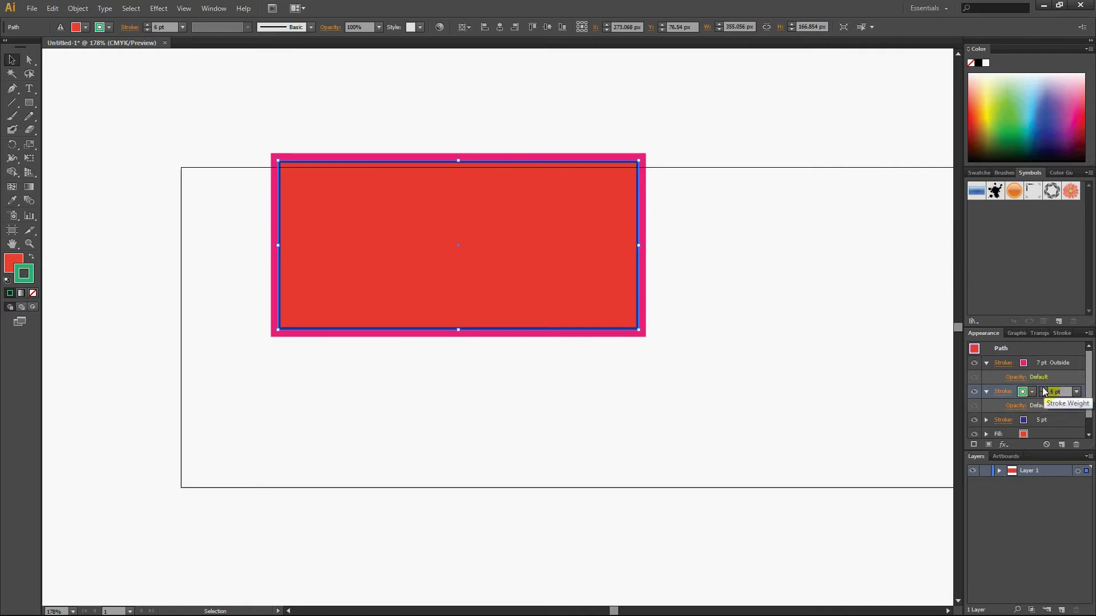
click(1009, 367)
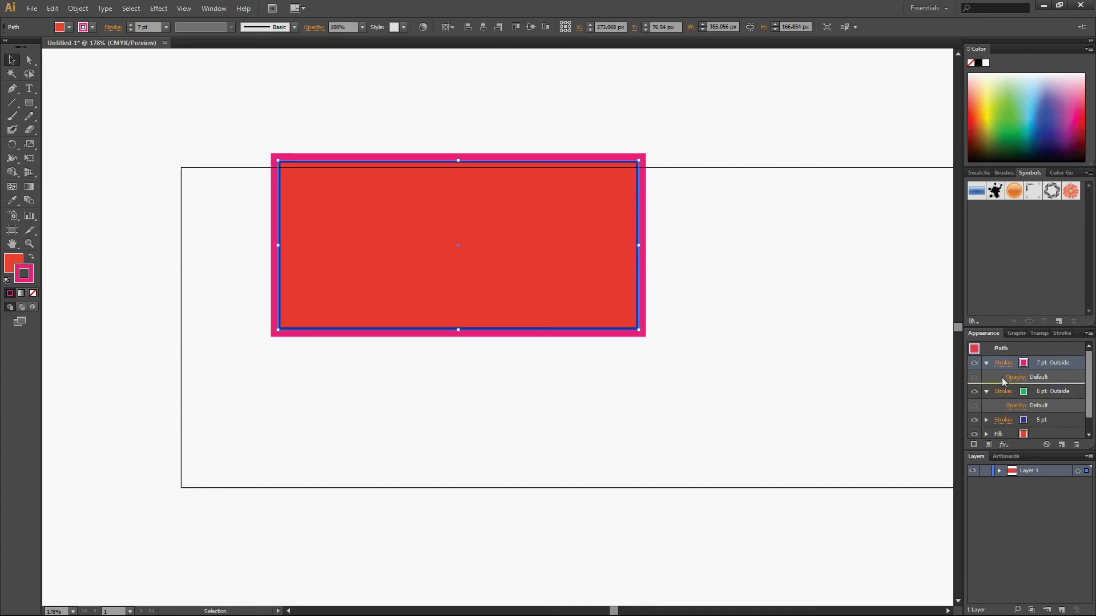
Move the magenta stroke below the green stroke in the Appearance stack
drag(997, 372, 994, 414)
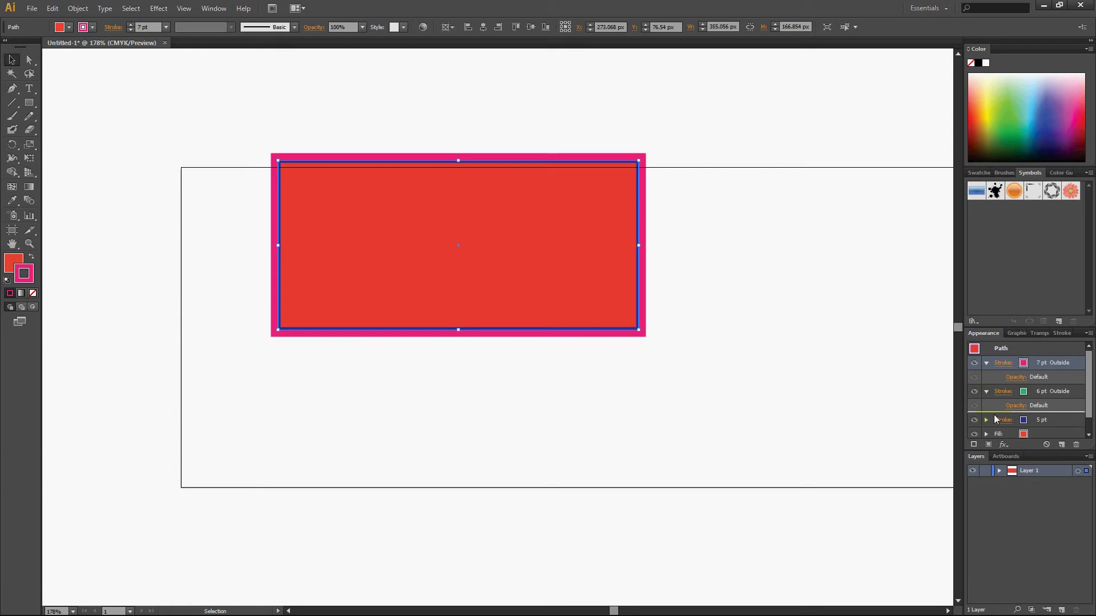
click(837, 394)
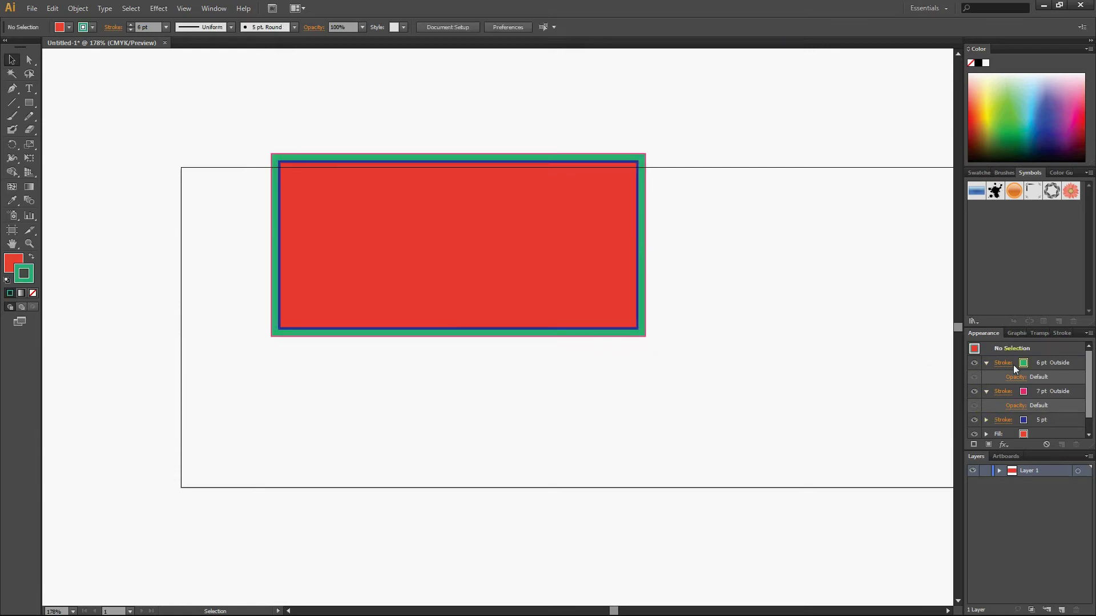
click(1006, 391)
click(1045, 389)
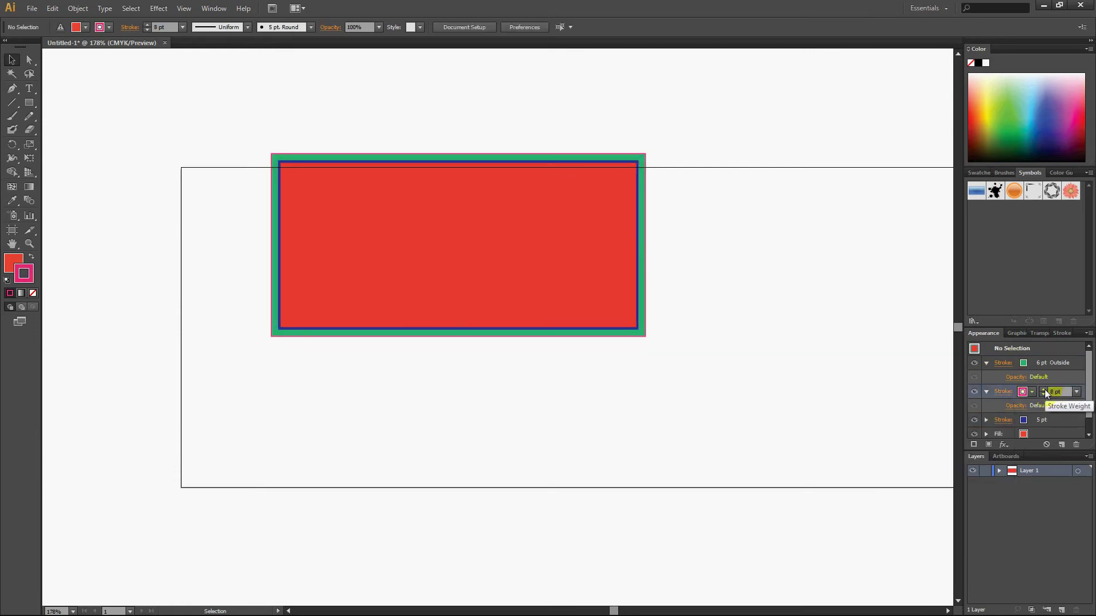
click(993, 392)
click(825, 390)
Set the magenta stroke weight to 9 pt
click(427, 322)
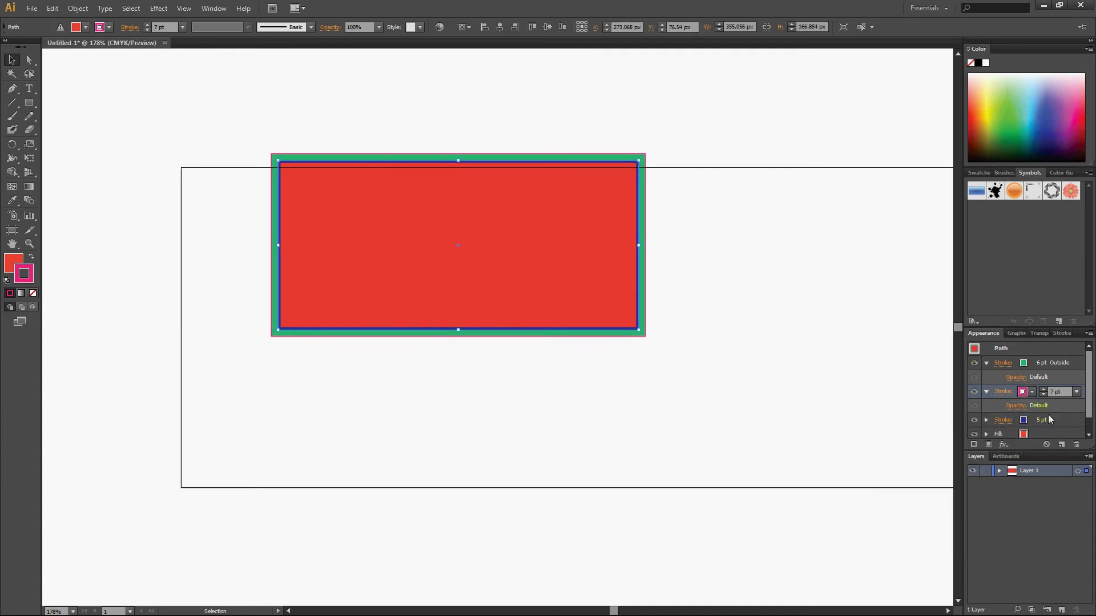
click(1047, 391)
text(9)
key(Return)
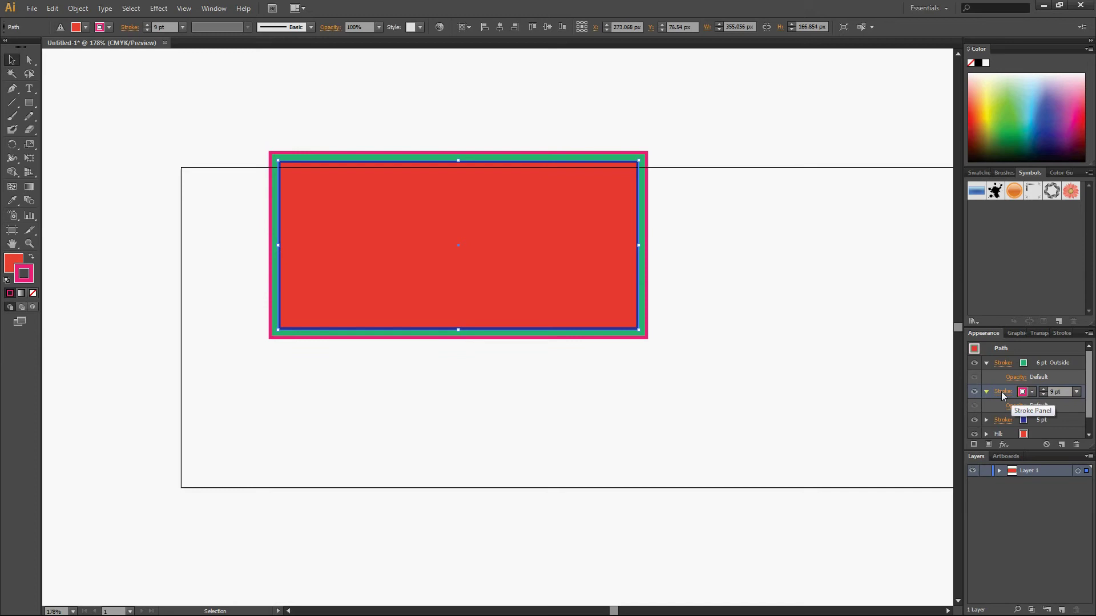
Align the magenta stroke outside and move the rectangle up-left
click(1001, 391)
click(940, 451)
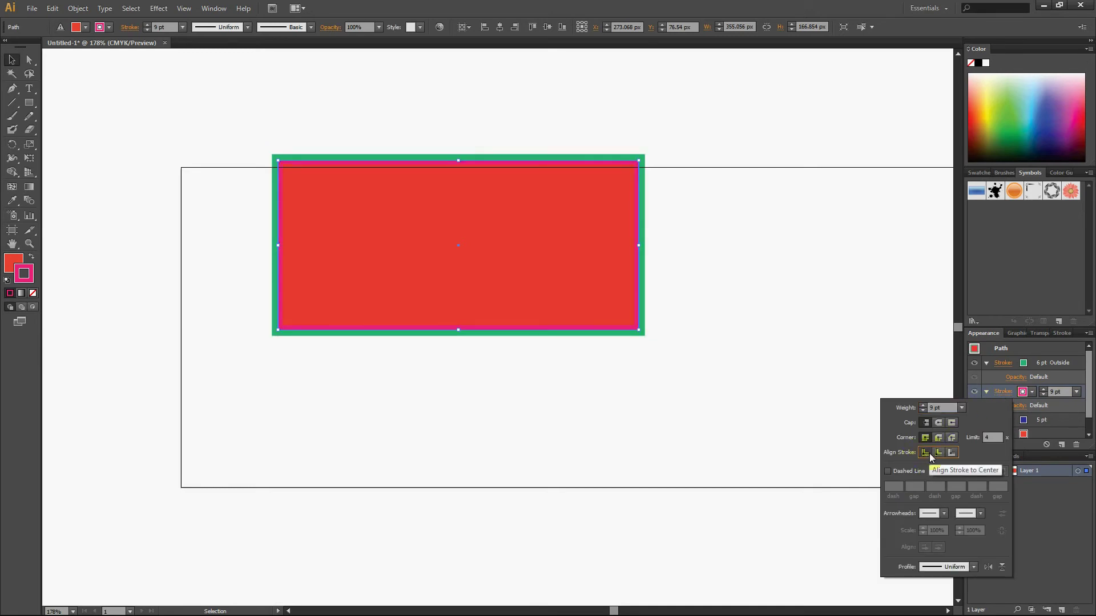
click(950, 454)
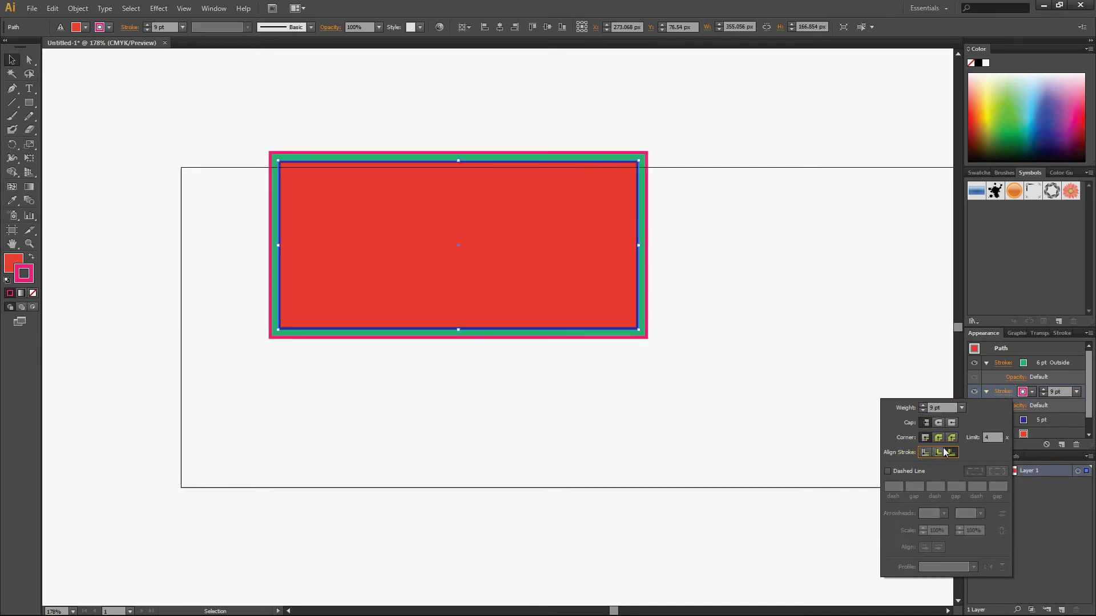
click(736, 263)
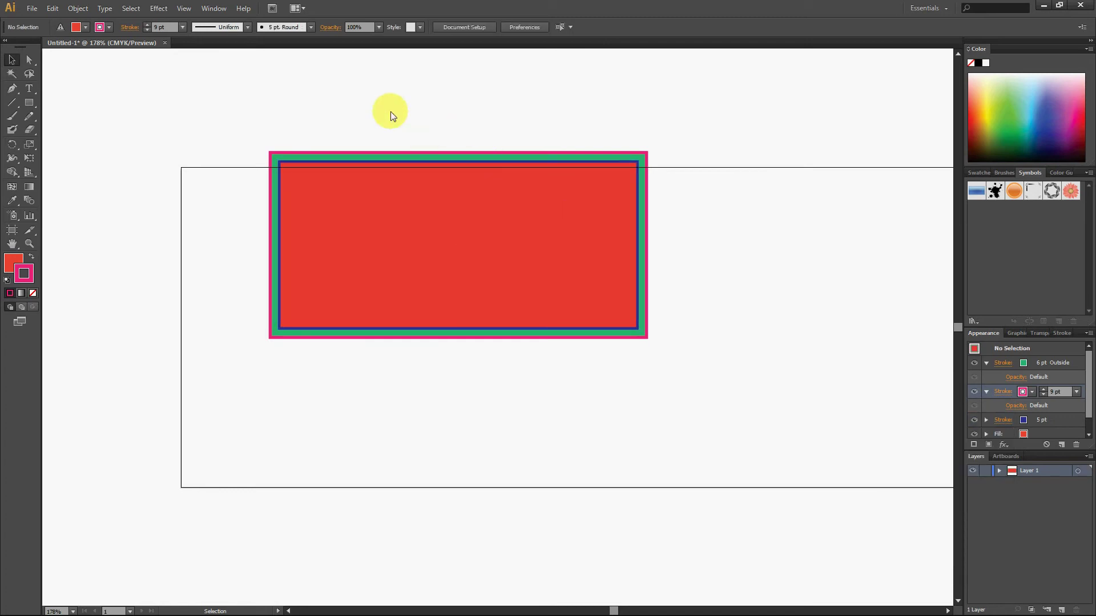
drag(395, 214, 413, 229)
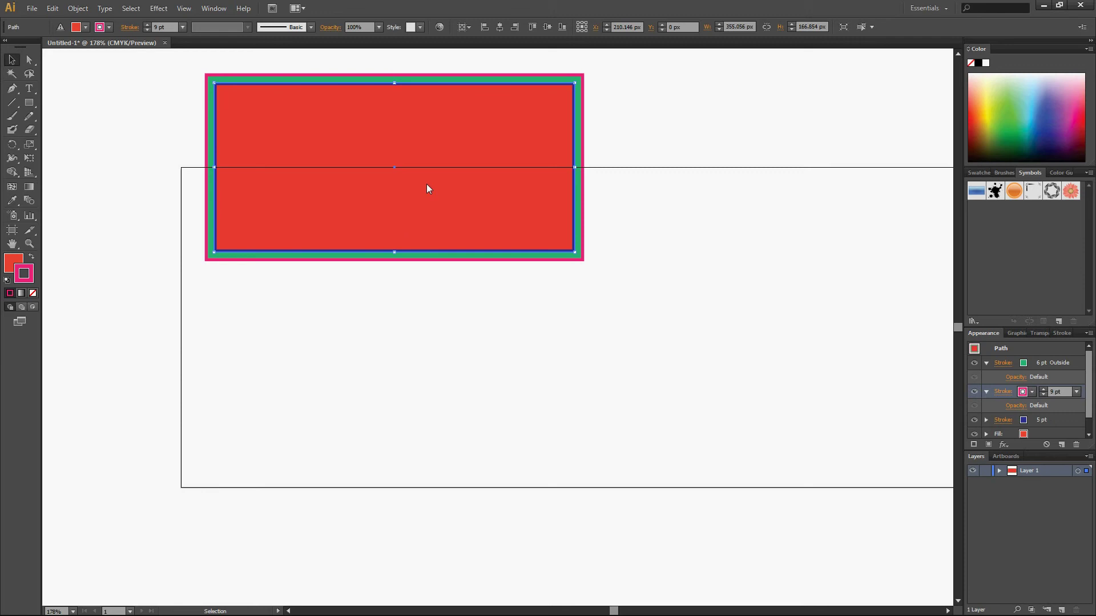
Delete the rectangle and create a HOLA text area near the artboard's top-left
key(Delete)
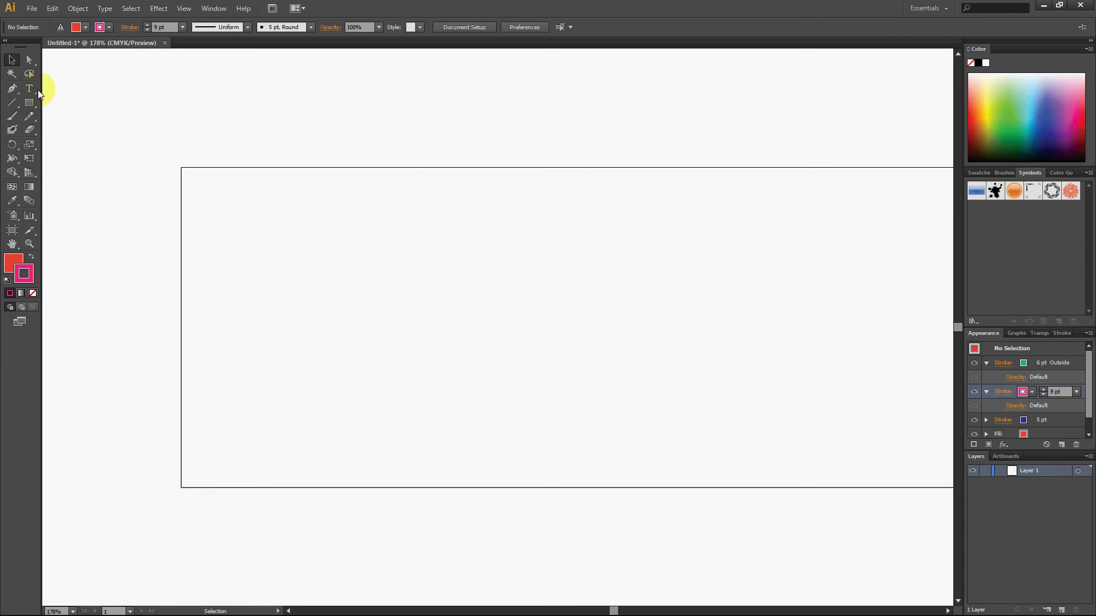
click(29, 89)
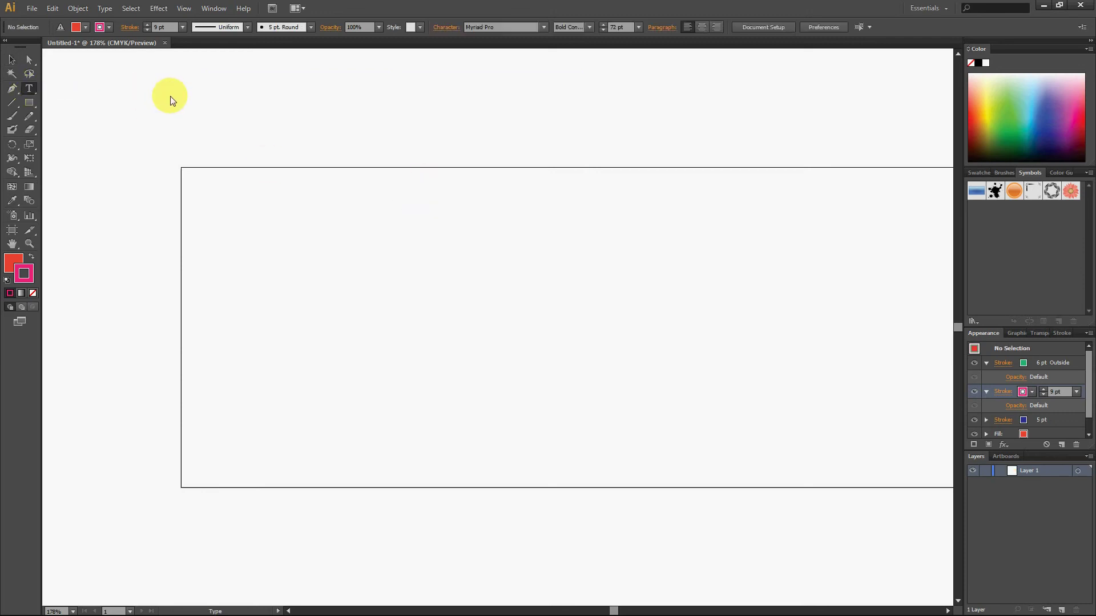
drag(247, 144, 655, 256)
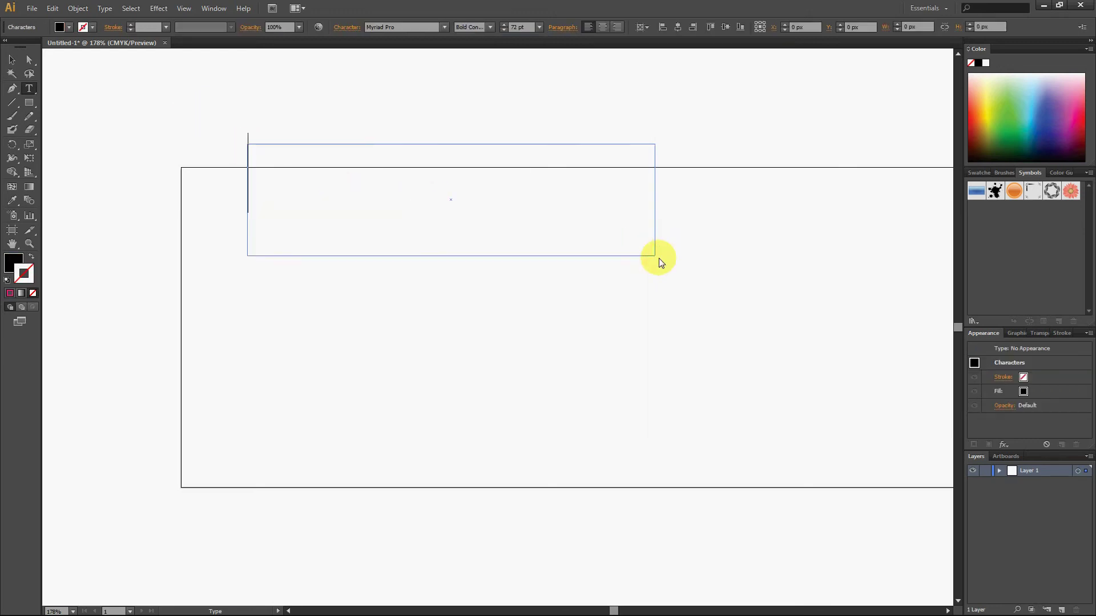
text(H)
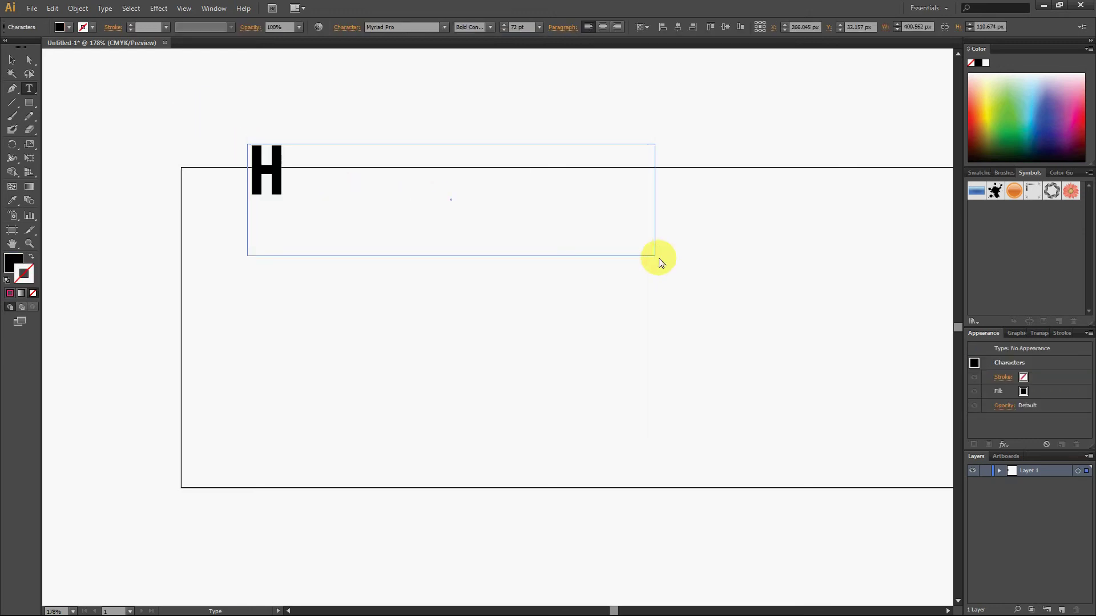
text(OLA)
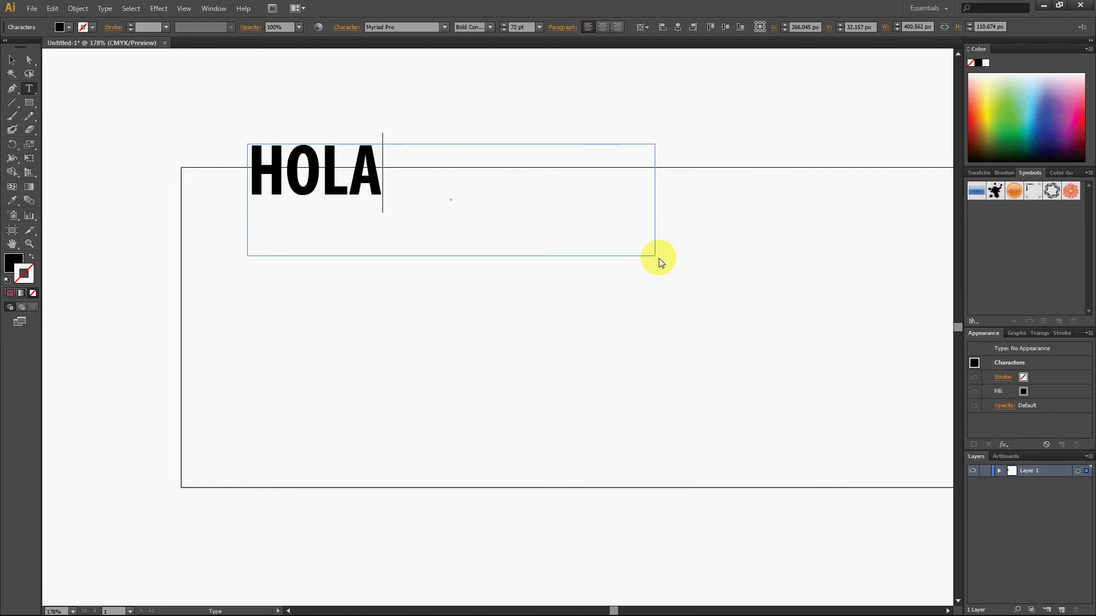
Select the HOLA text and give it a 2 pt stroke from the control bar
click(12, 59)
click(167, 258)
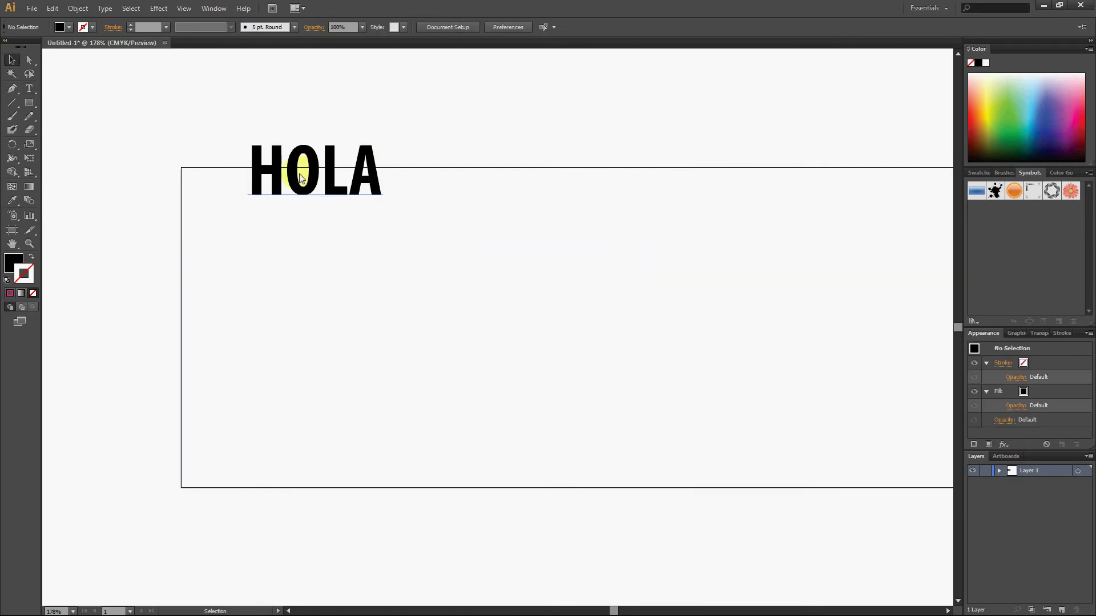
click(294, 168)
click(112, 28)
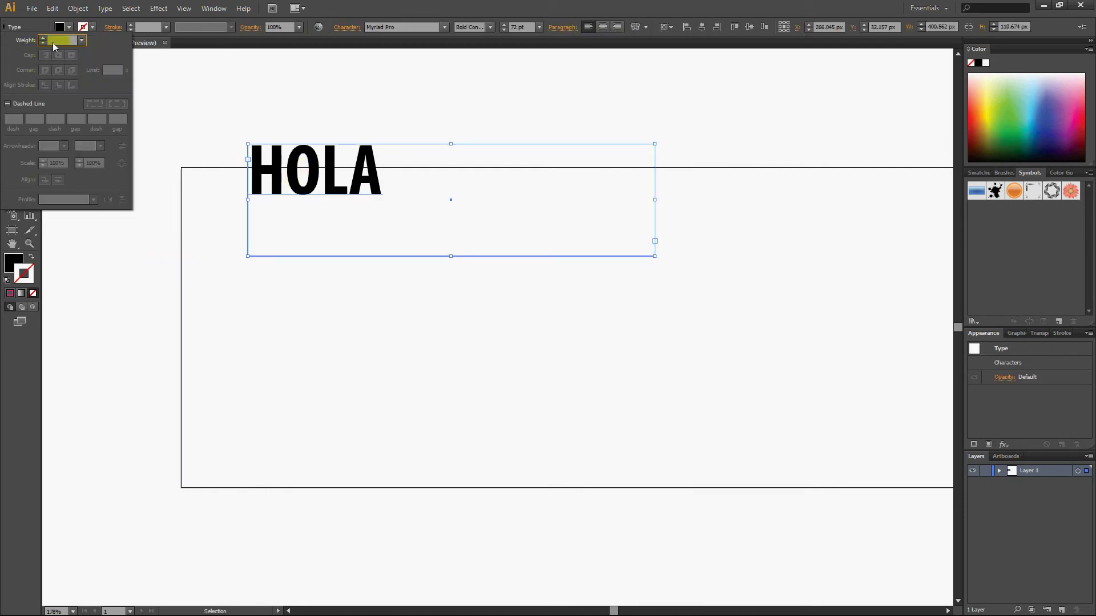
click(81, 40)
click(98, 109)
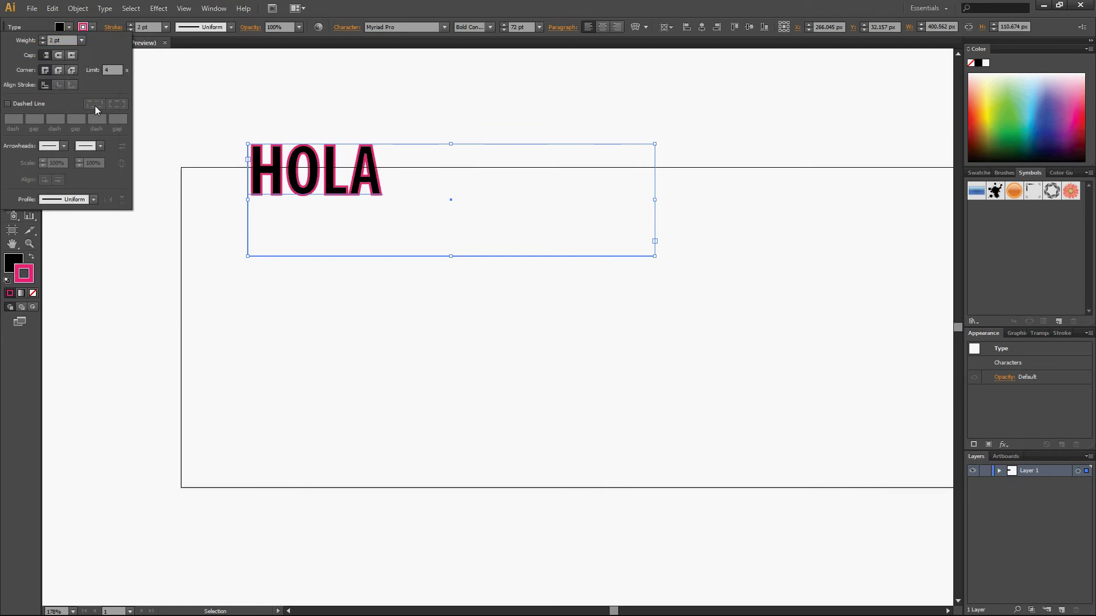
click(219, 260)
click(366, 171)
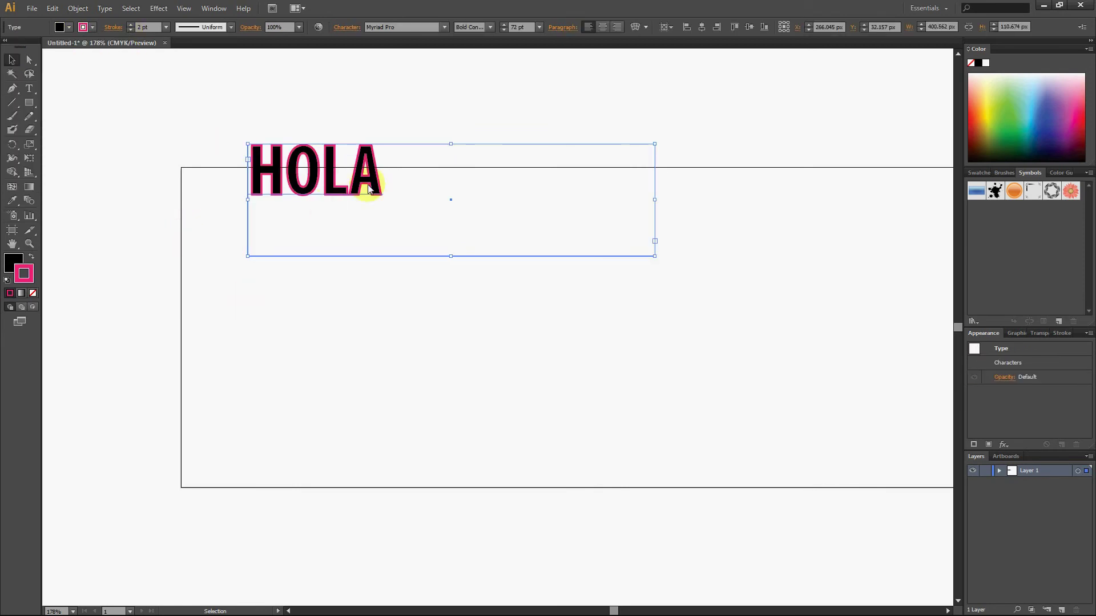
Add a stroke to HOLA in Appearance, color it blue, and thicken it to 2 pt
click(974, 445)
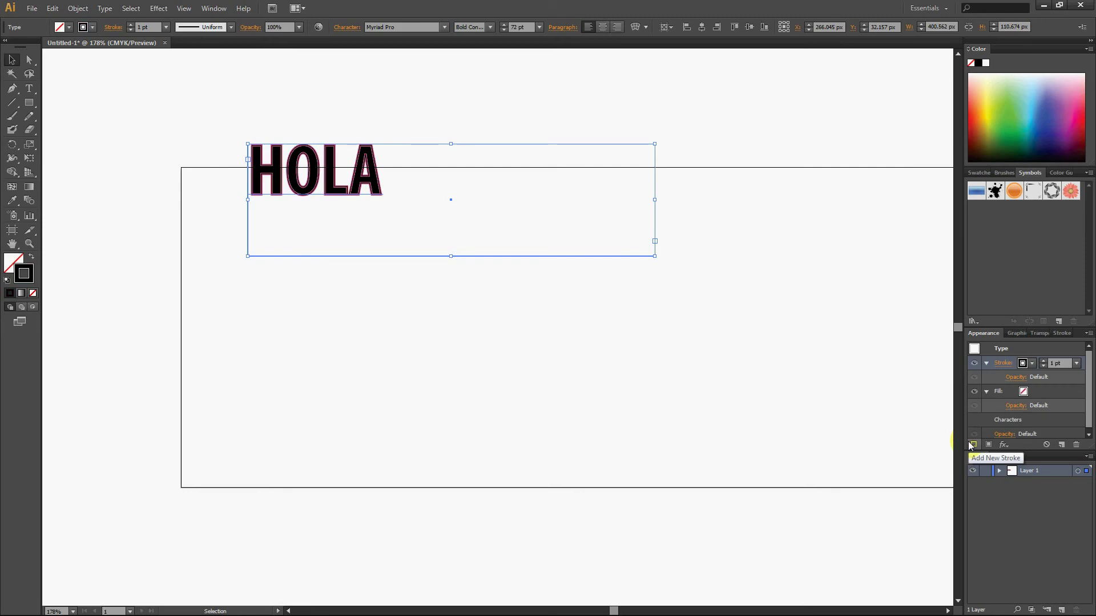
click(1028, 367)
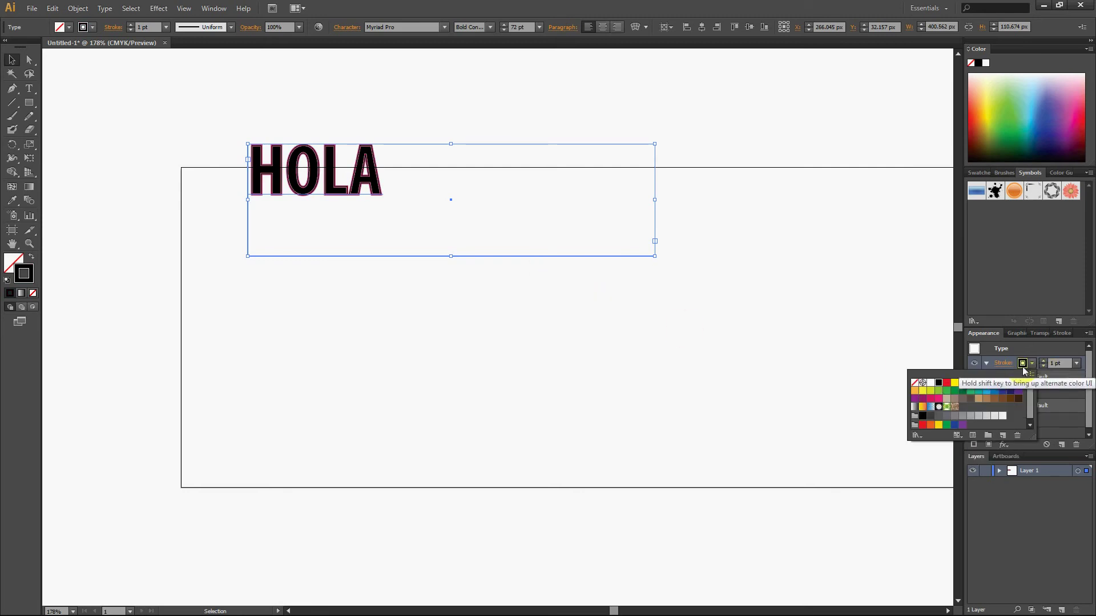
click(956, 384)
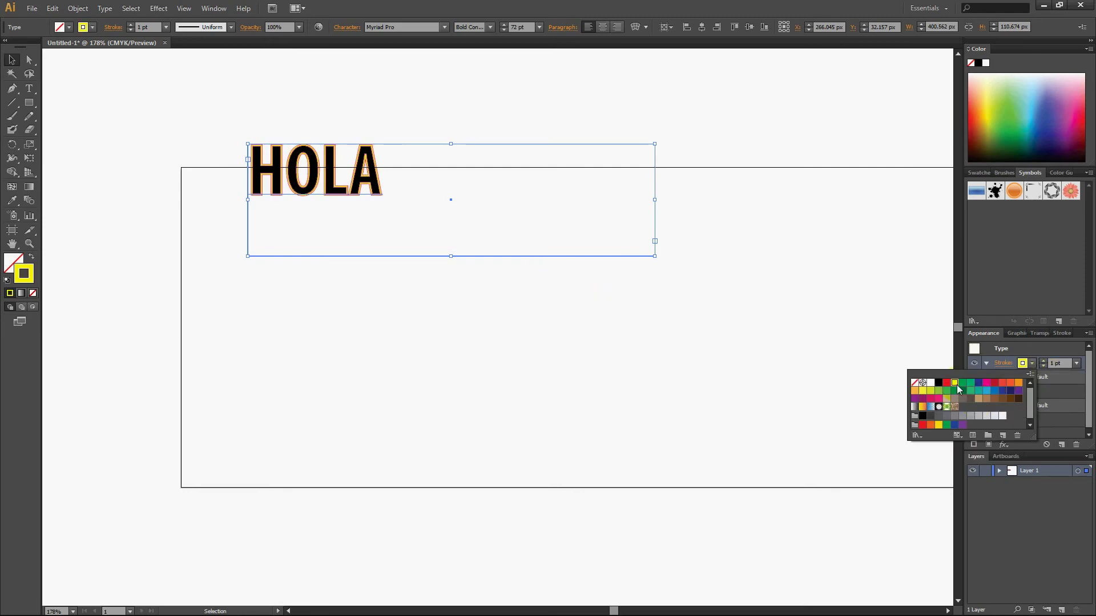
click(988, 392)
click(590, 384)
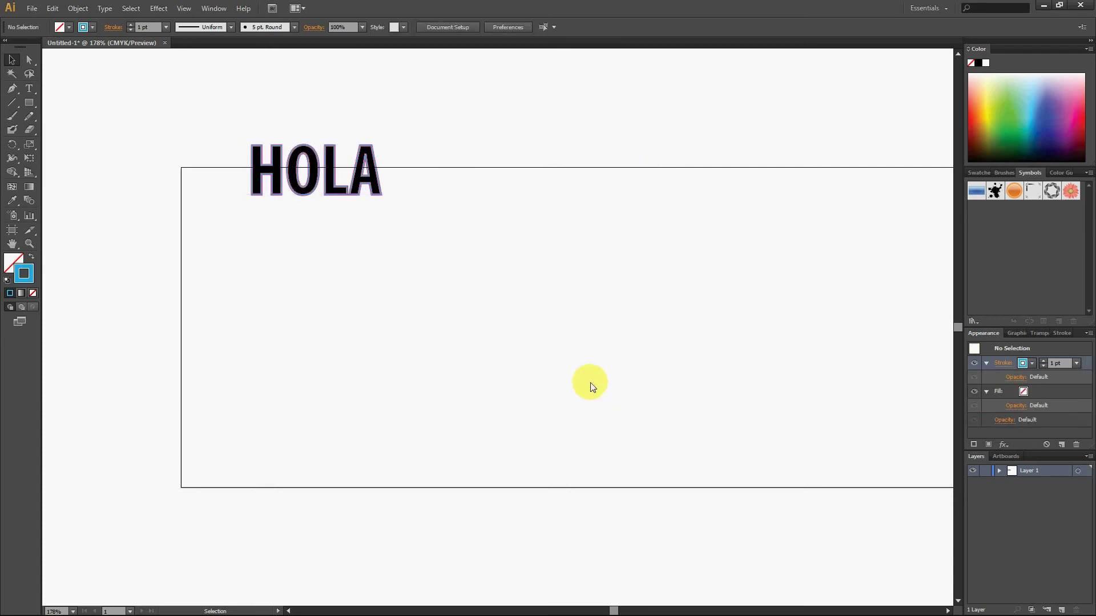
click(377, 210)
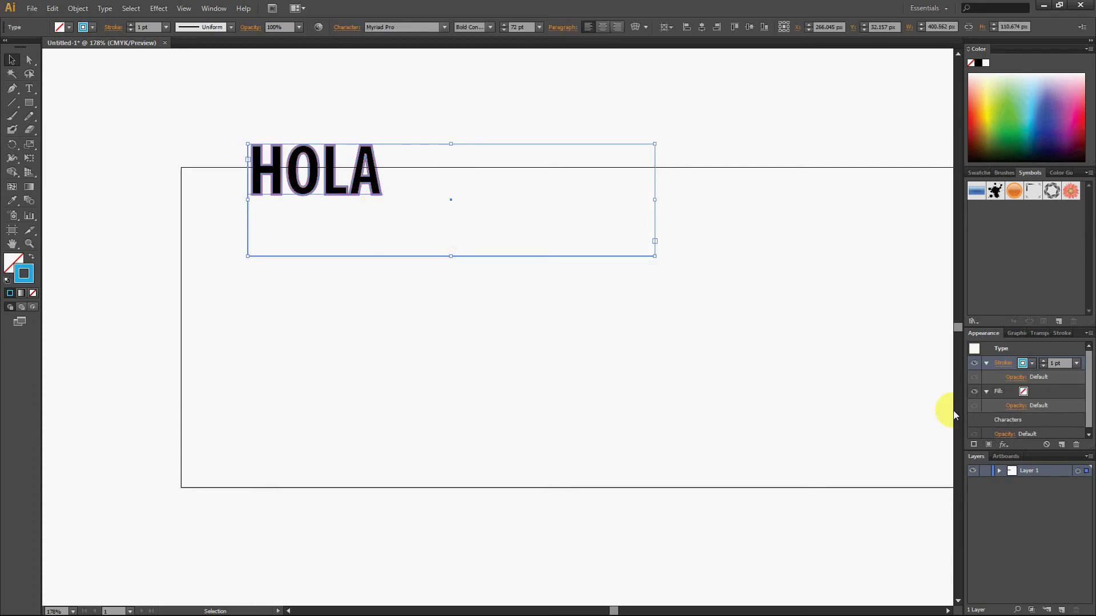
click(1042, 361)
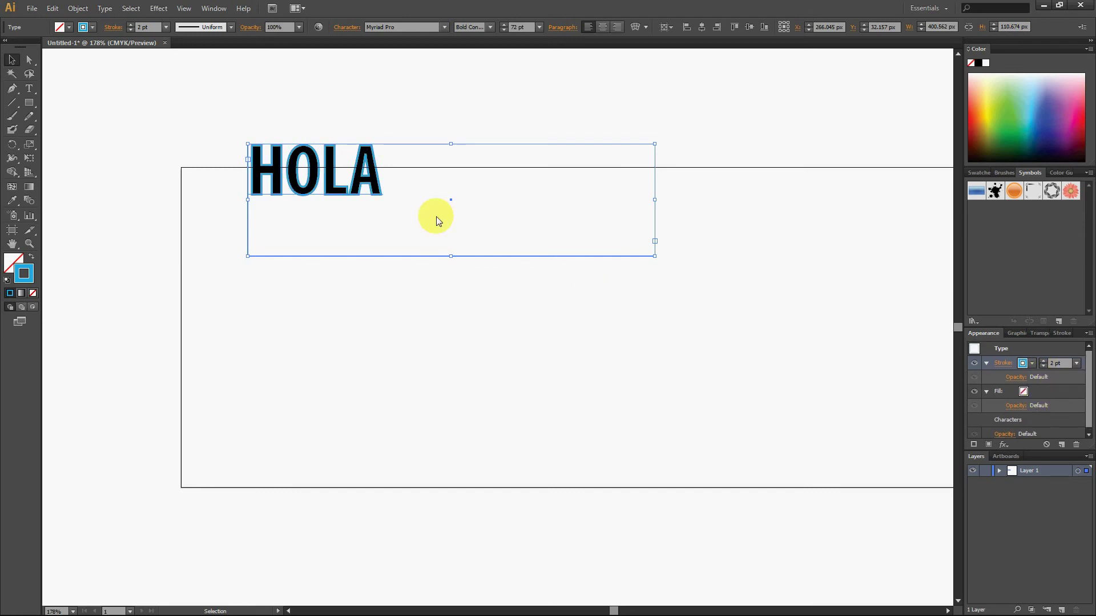
click(321, 345)
click(322, 179)
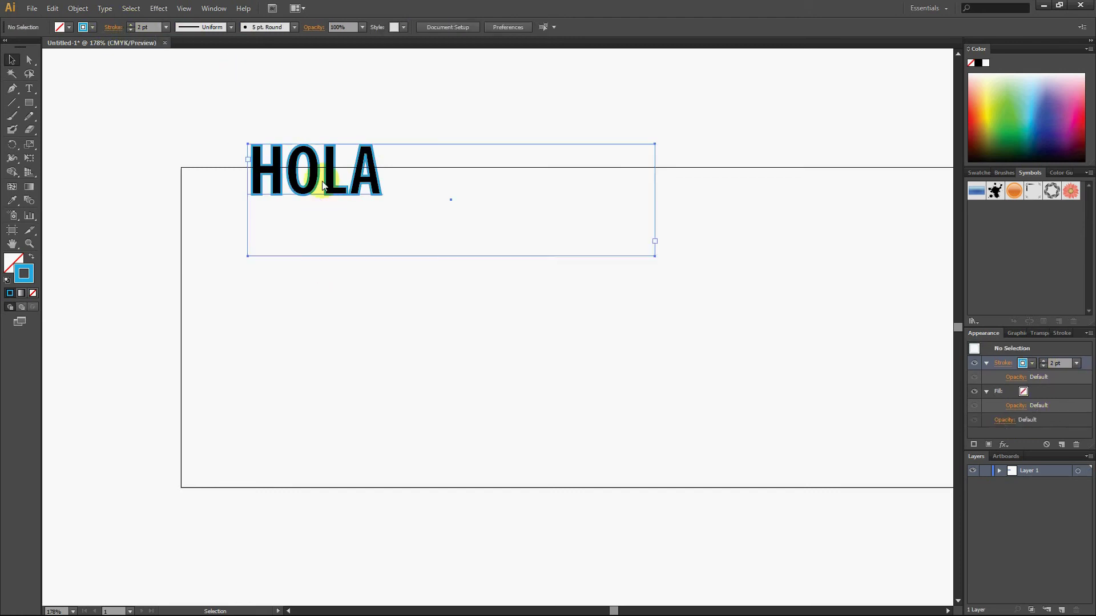
Add a new top stroke to HOLA, set to 4 pt red
click(973, 445)
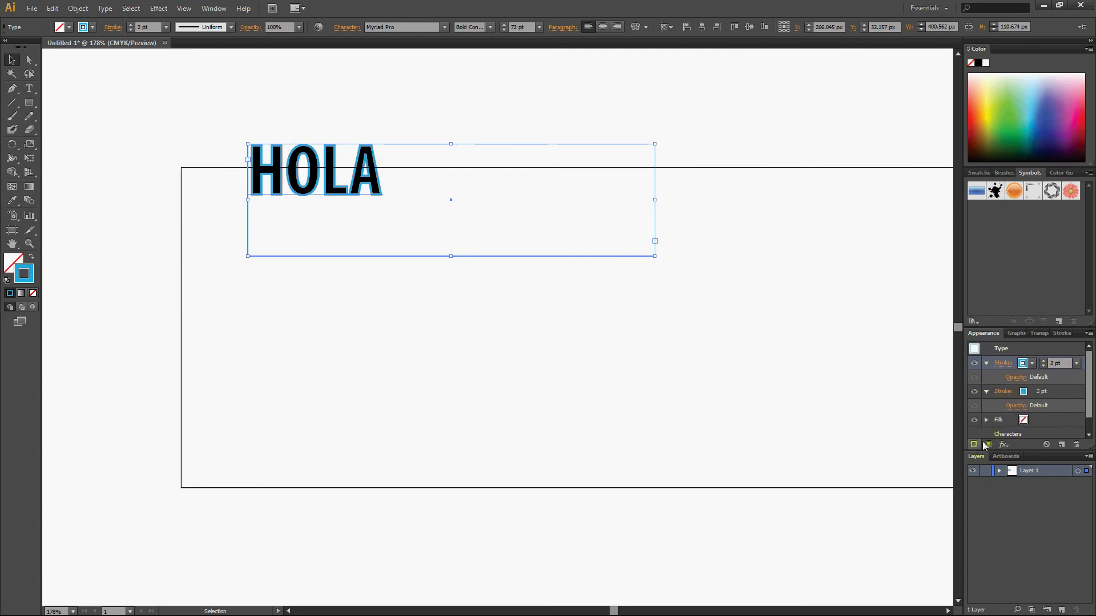
click(1003, 364)
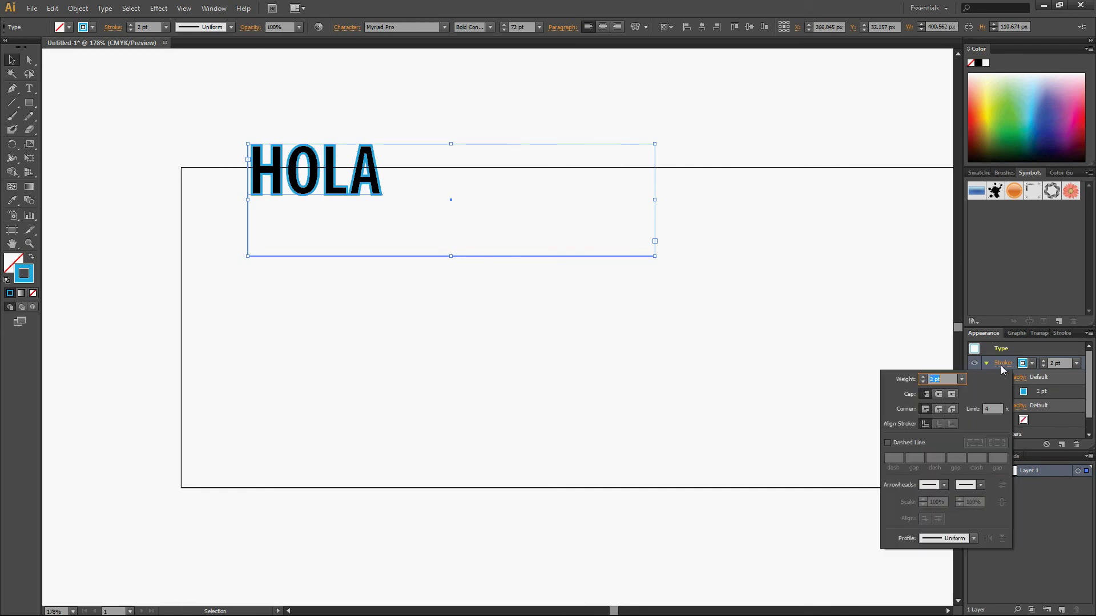
click(922, 377)
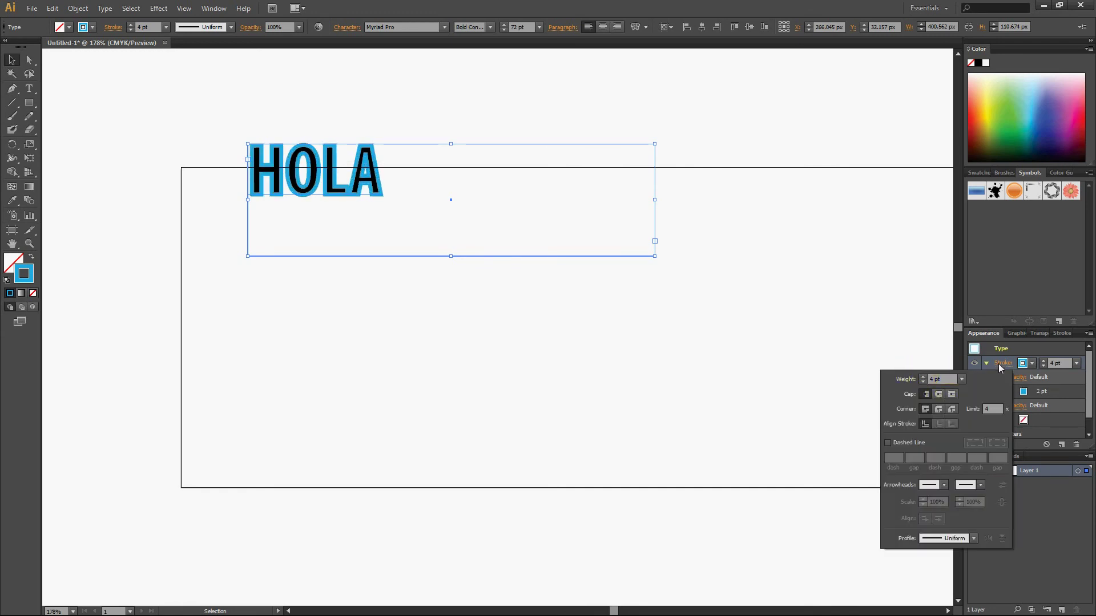
click(1022, 364)
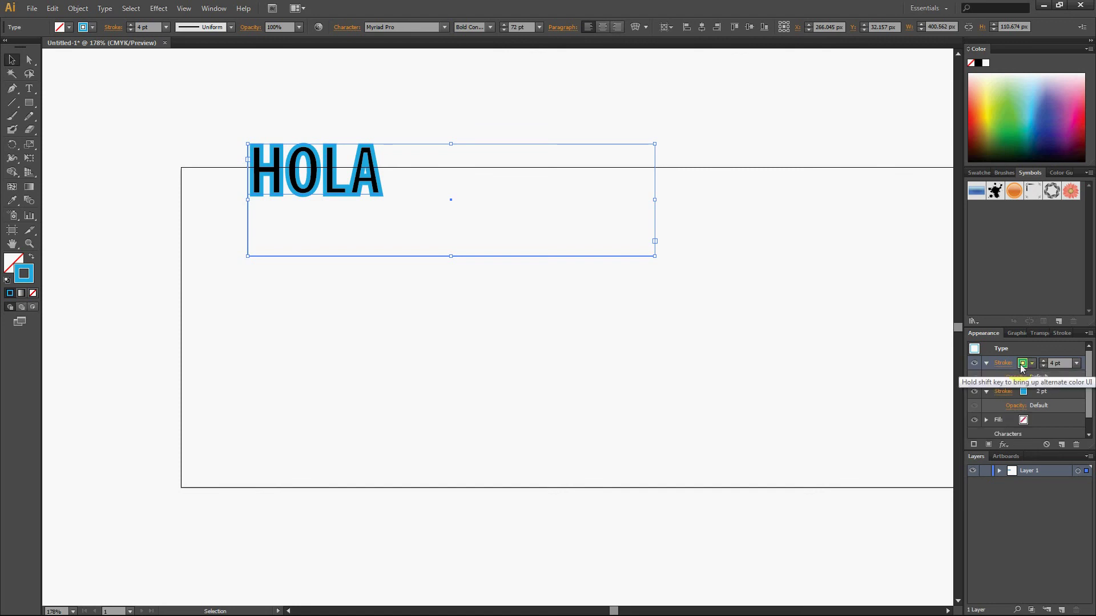
click(1022, 364)
click(984, 382)
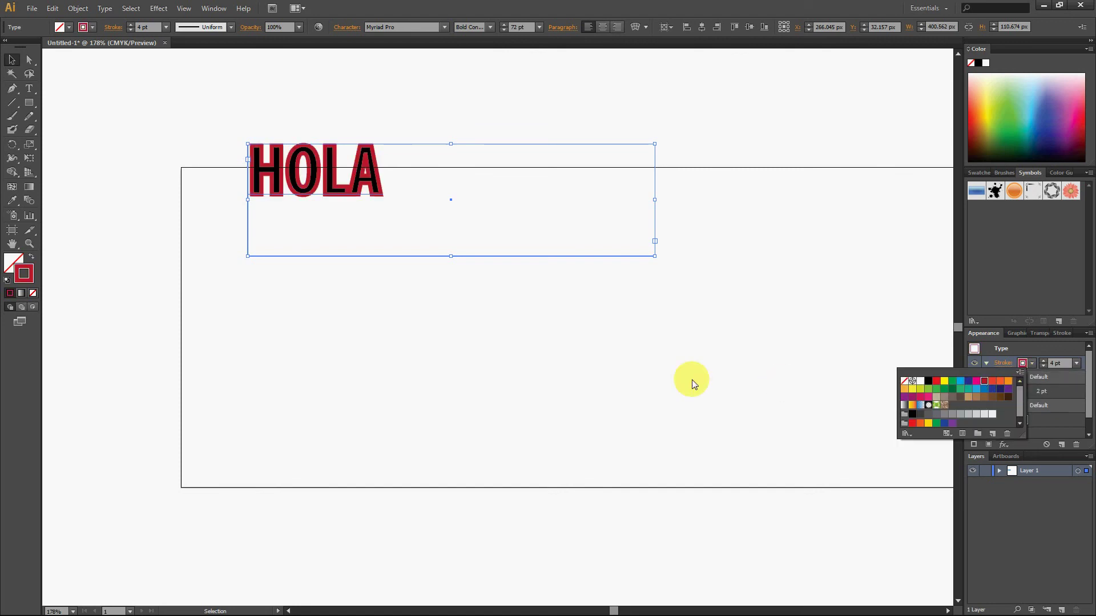
click(1047, 388)
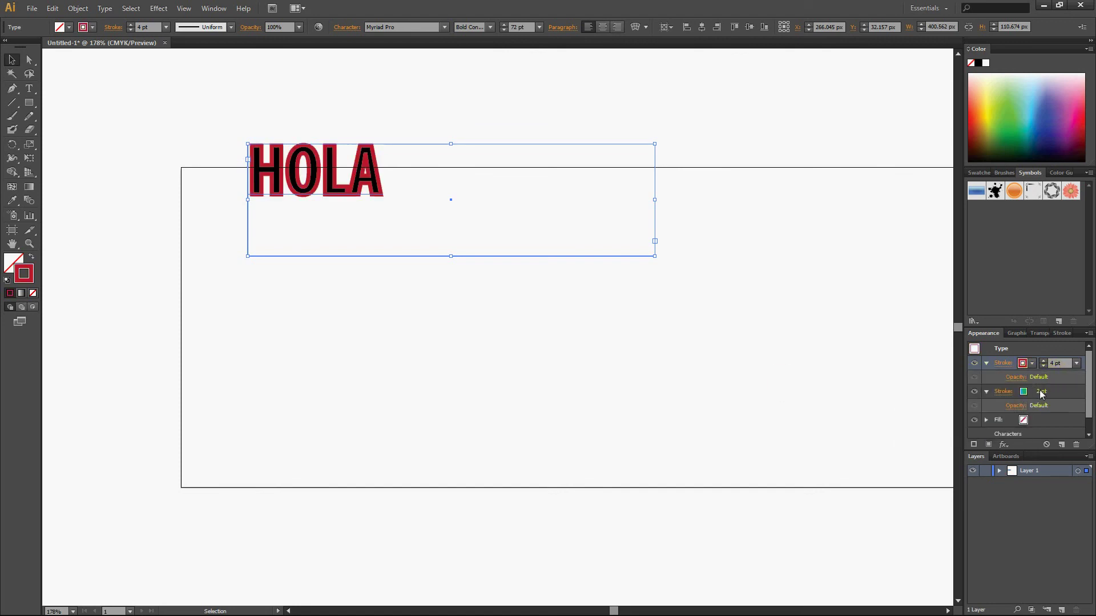
Raise the second, blue stroke to 6 pt and preview both outlines
click(1046, 391)
click(1043, 389)
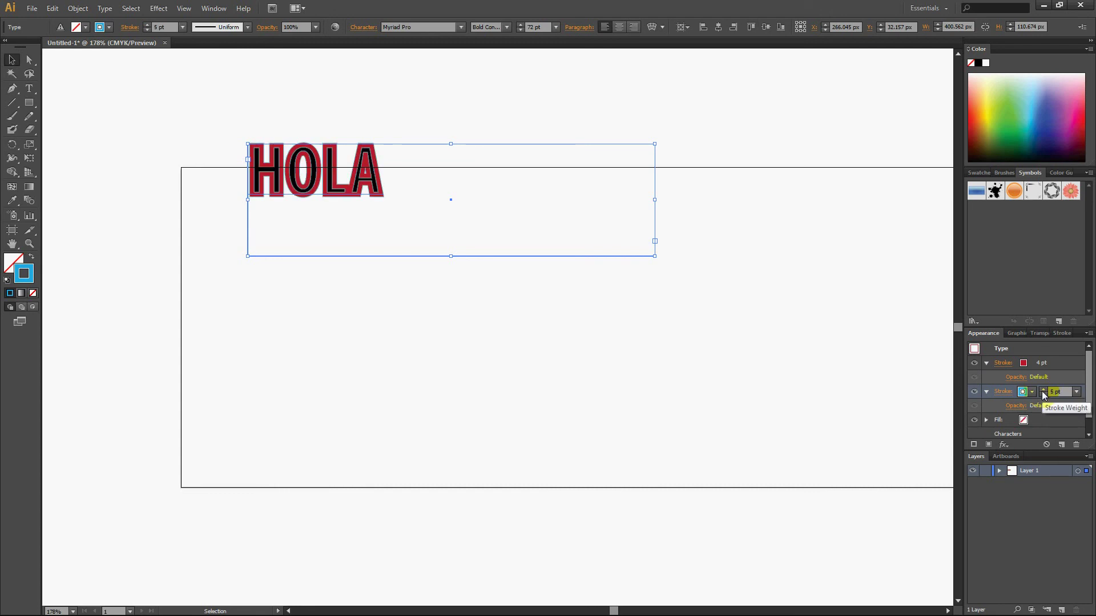
click(1043, 389)
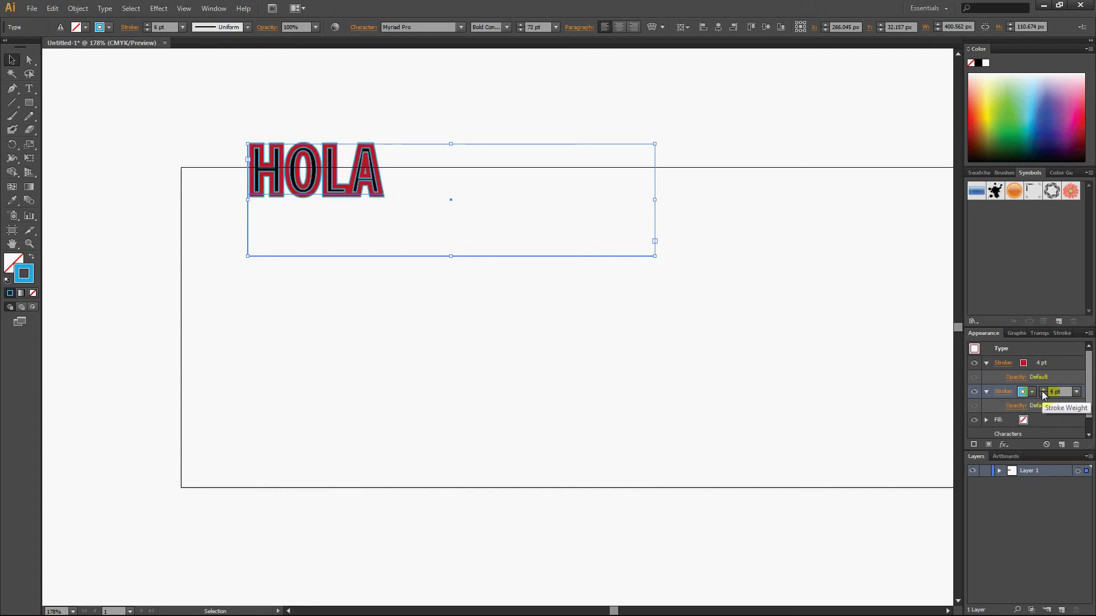
click(609, 382)
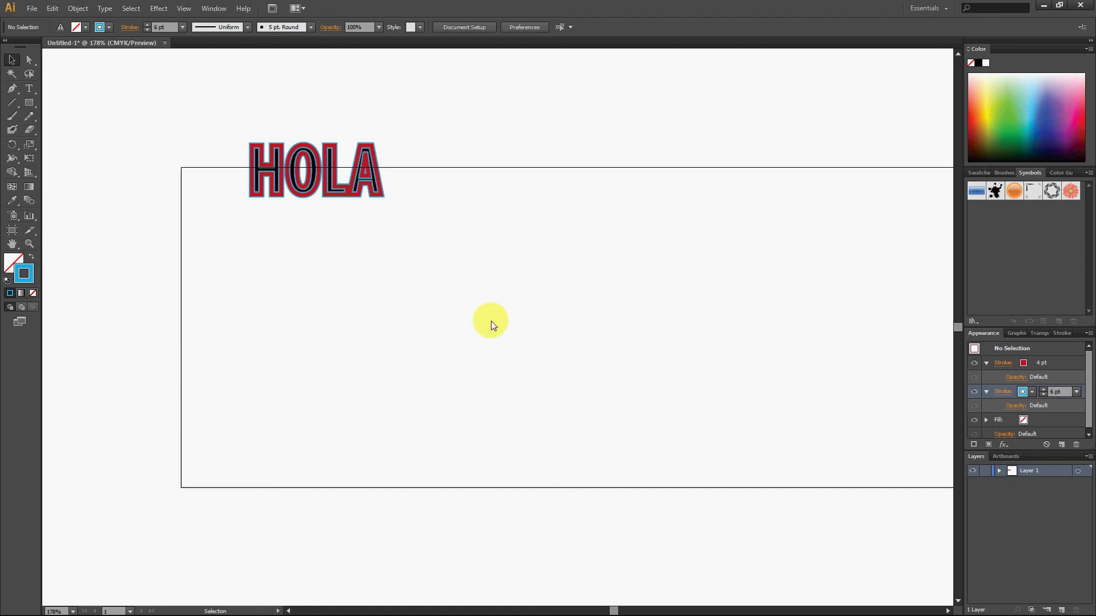
Make HOLA's blue stroke a dashed line
click(300, 154)
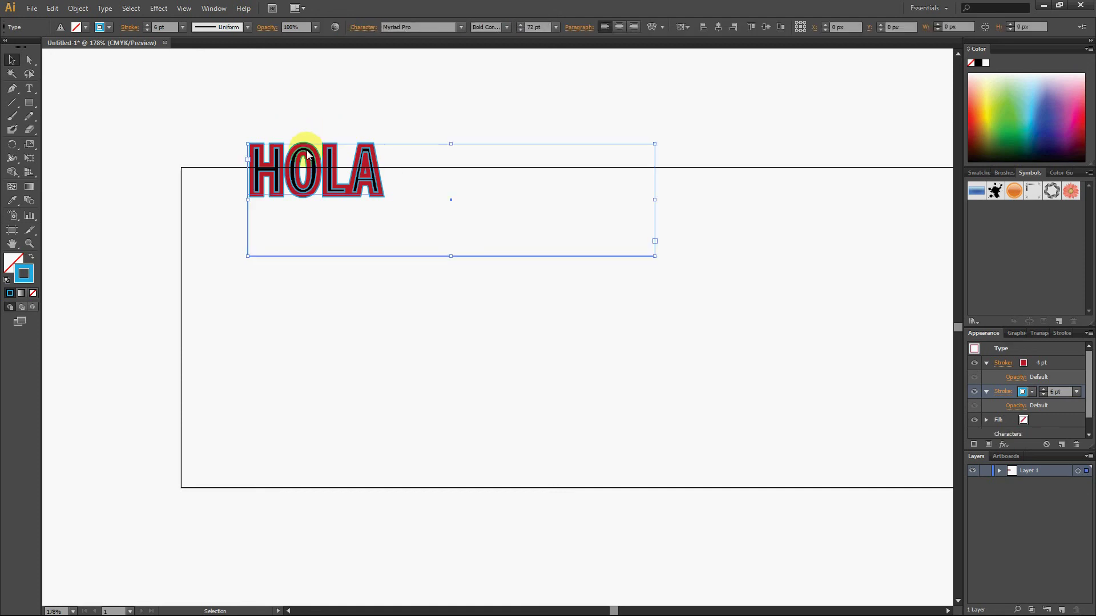
click(1003, 392)
click(914, 472)
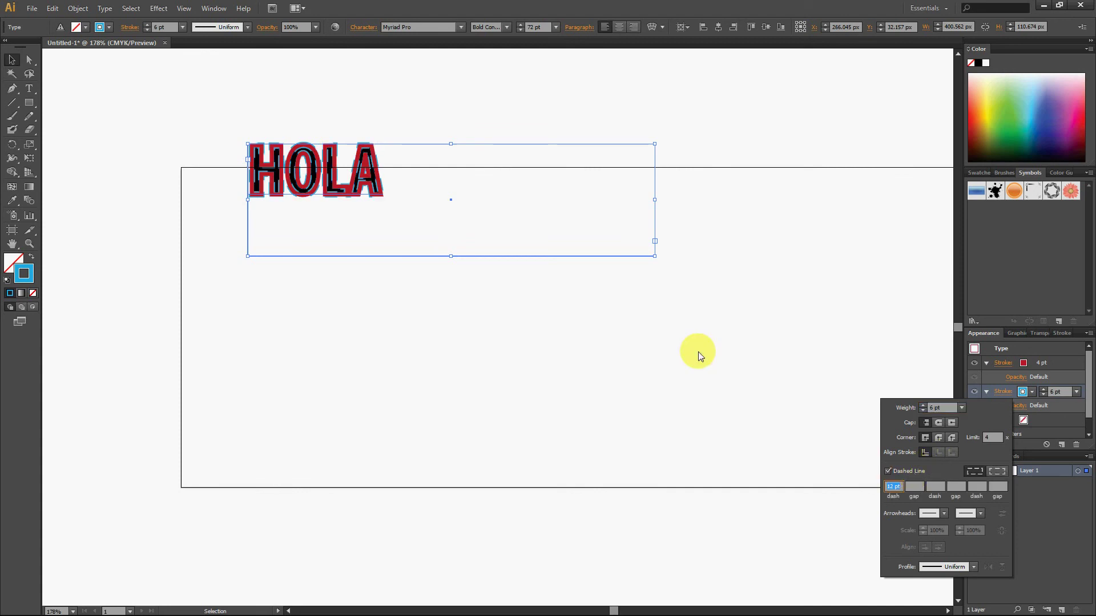
click(605, 294)
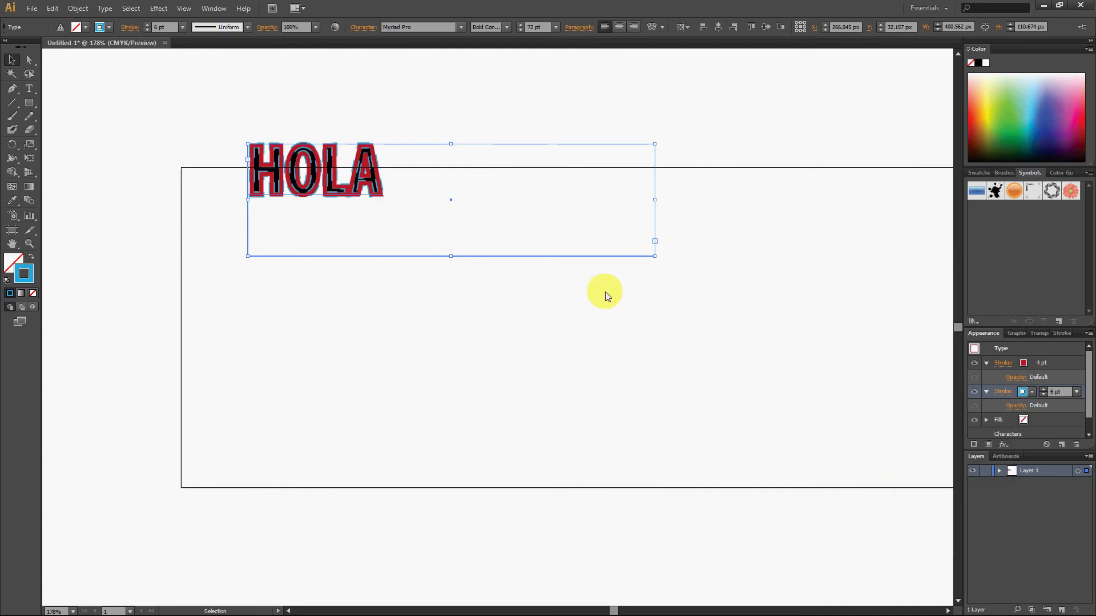
Make HOLA's red stroke a dashed line
click(340, 177)
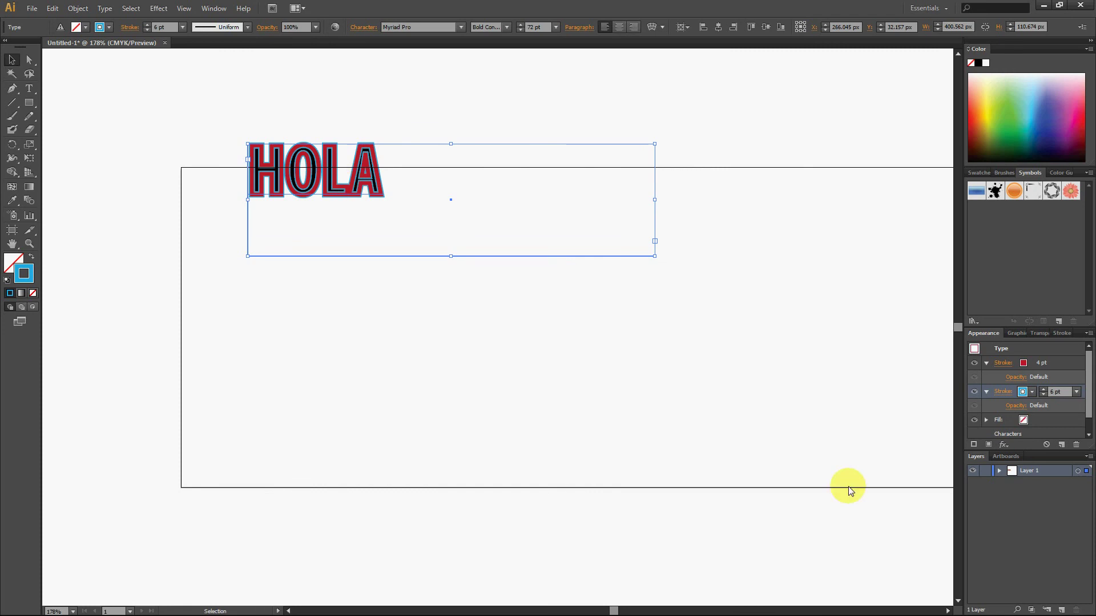
click(1005, 365)
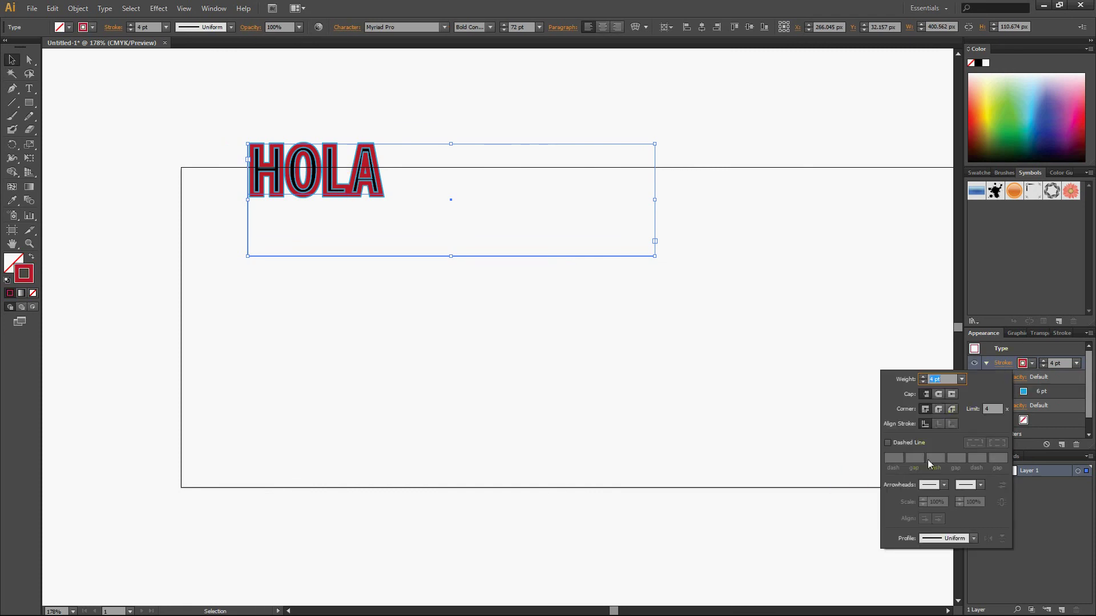
click(902, 442)
click(650, 347)
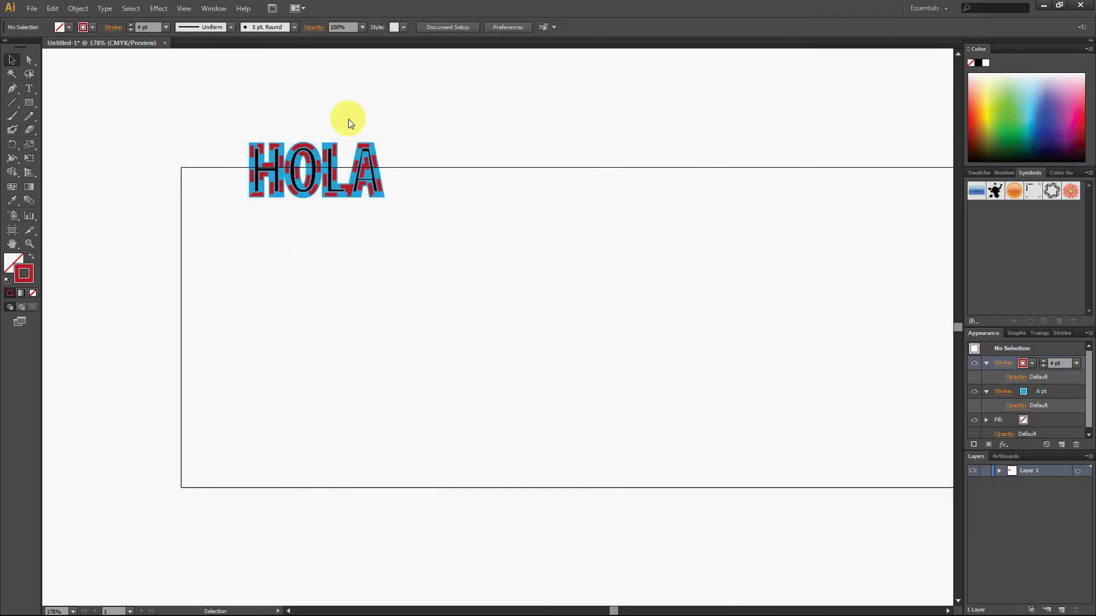
Set the HOLA text's font size to 150 pt and deselect to review it
drag(348, 120, 453, 245)
click(517, 27)
text(150)
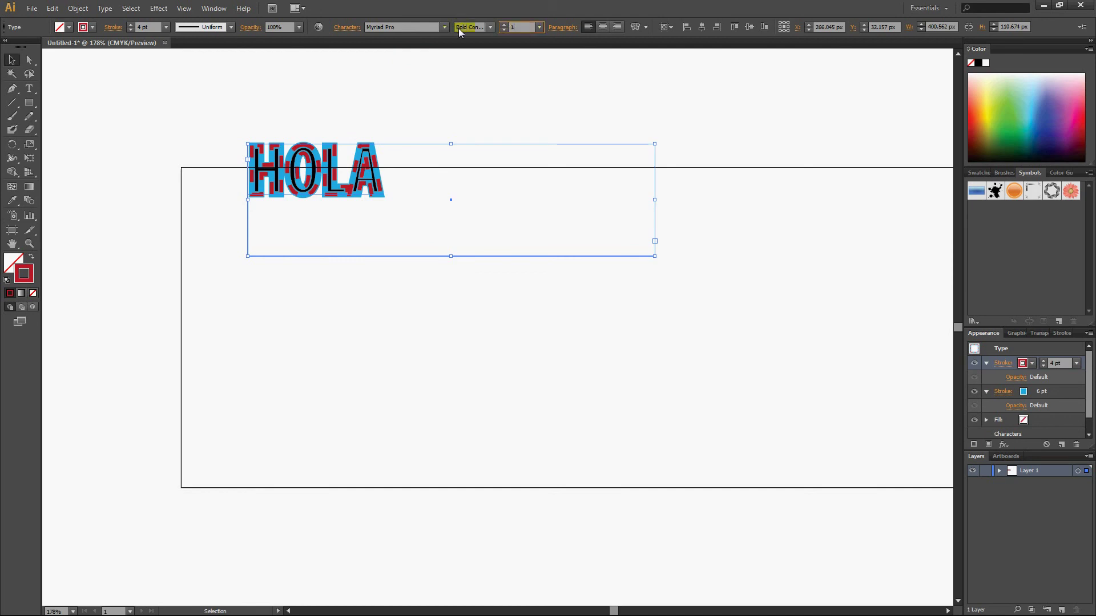
key(Return)
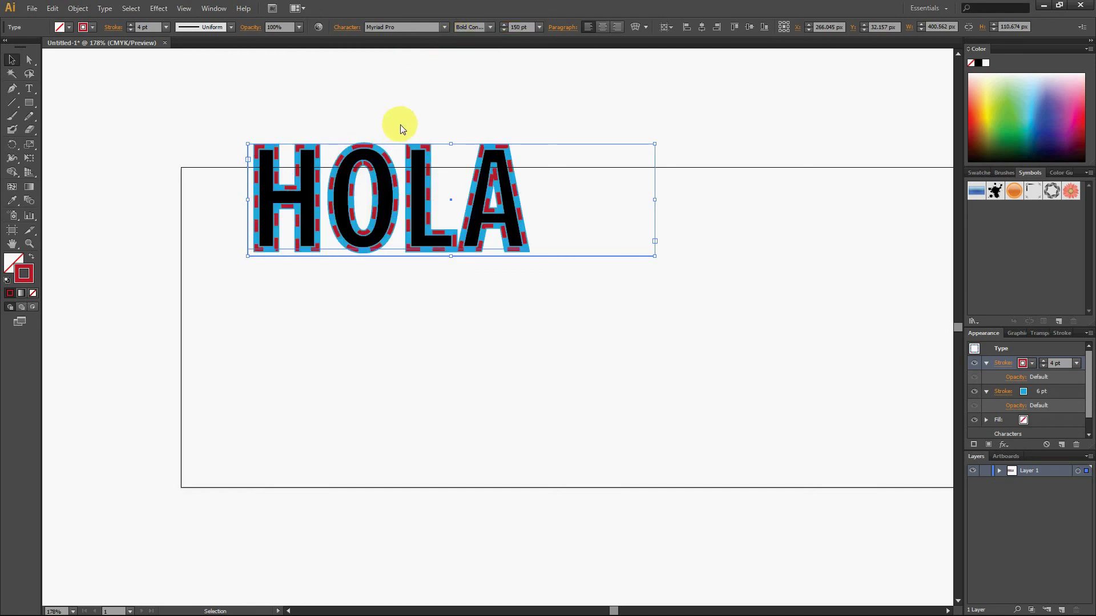
click(399, 120)
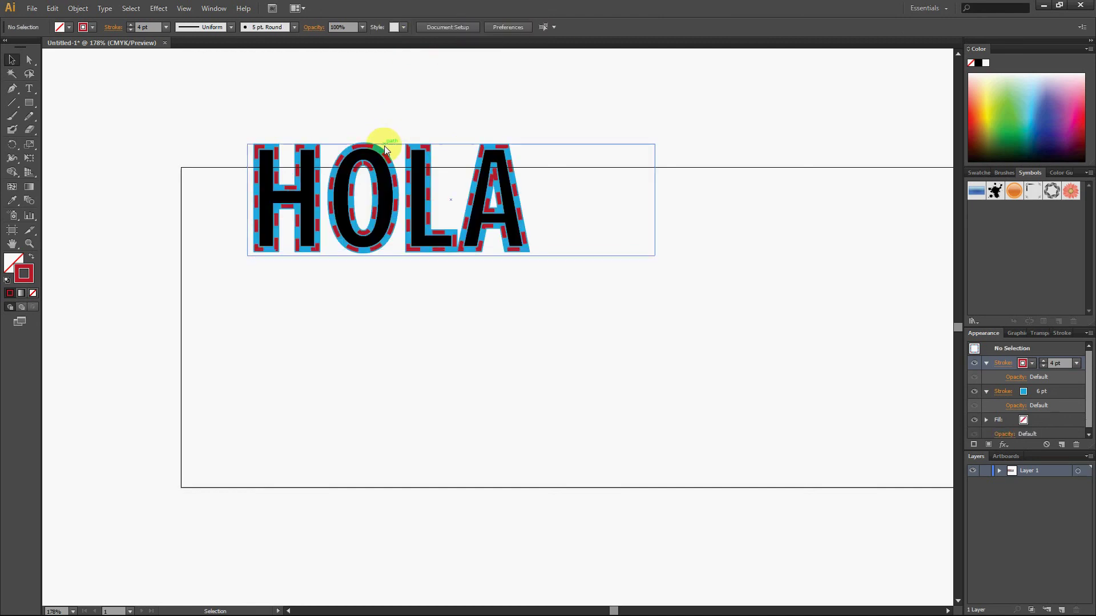